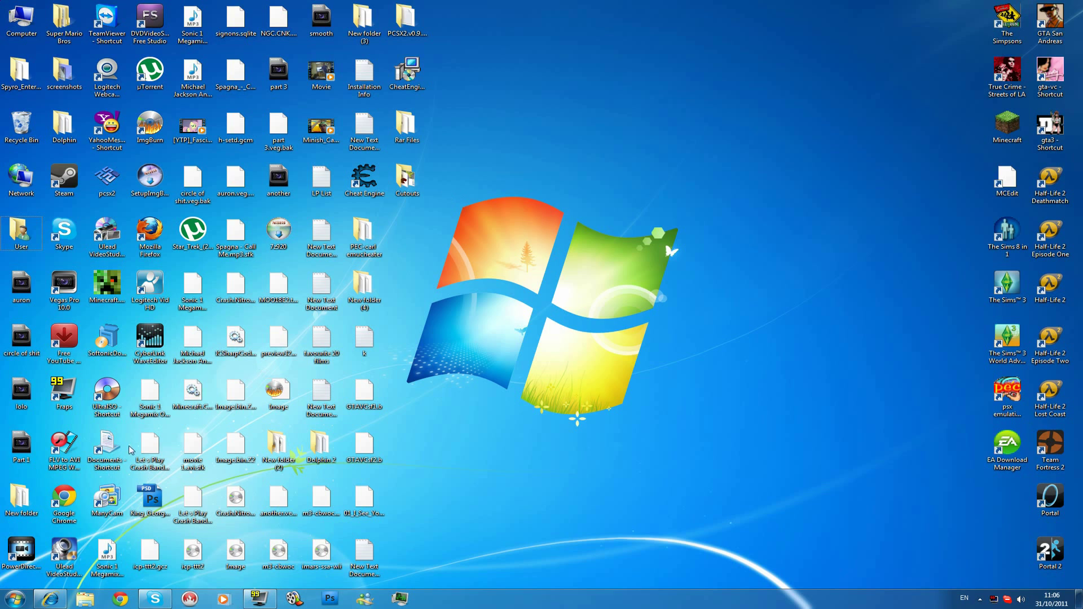
Step: Switch to Internet Explorer and open the OldApps.com result for Skype 4.2.0.187 from the "skype 4.2 download" search
{"action": "left_click", "coordinate": [50, 599]}
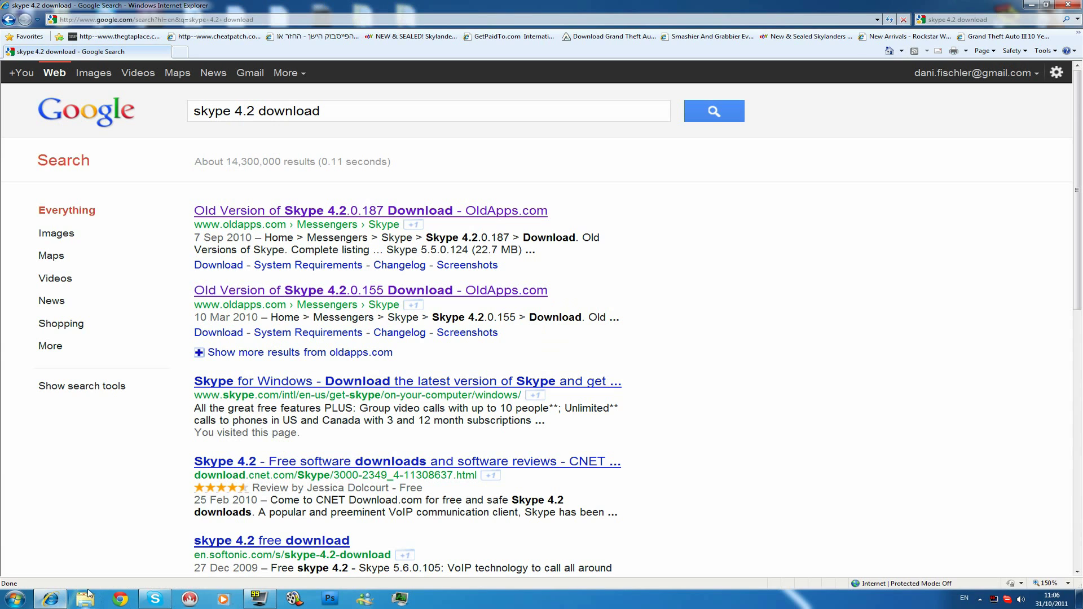
{"action": "left_click", "coordinate": [194, 111]}
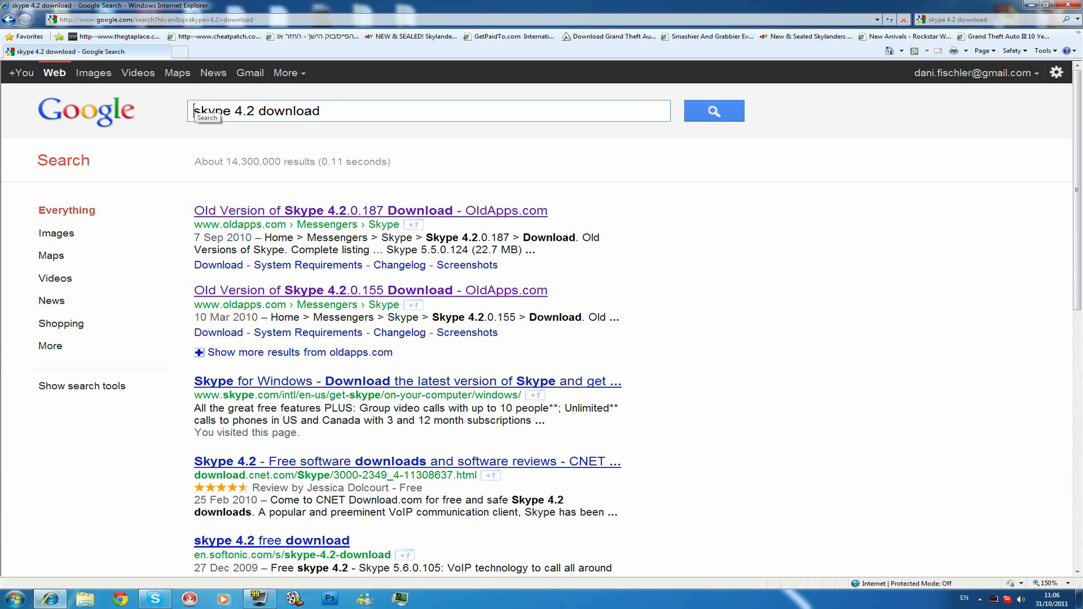
{"action": "left_click_drag", "start_coordinate": [194, 111], "coordinate": [320, 111]}
{"action": "left_click", "coordinate": [361, 109]}
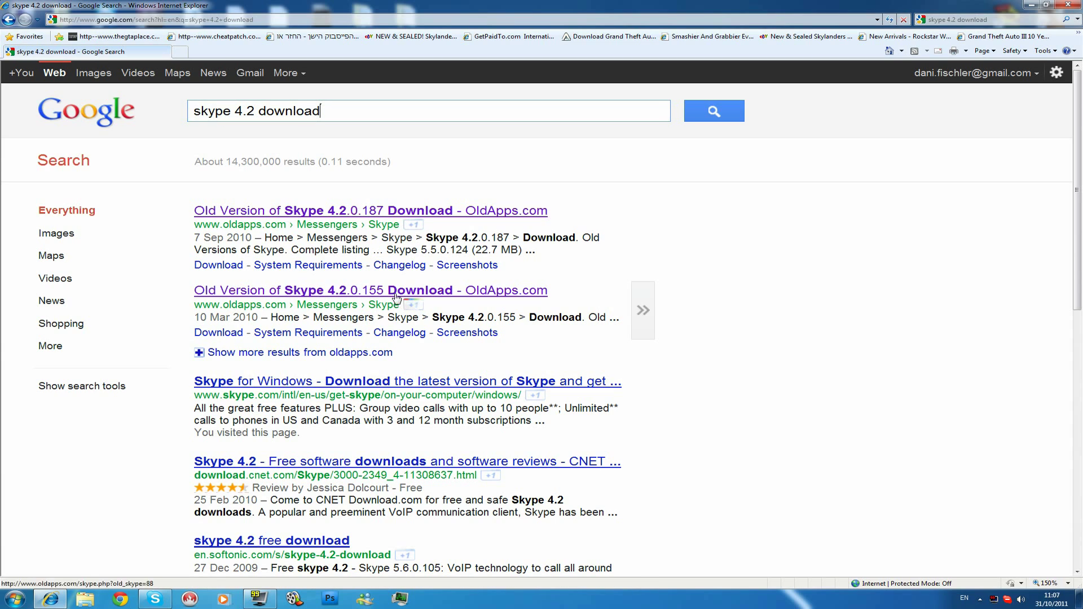
{"action": "left_click", "coordinate": [373, 213]}
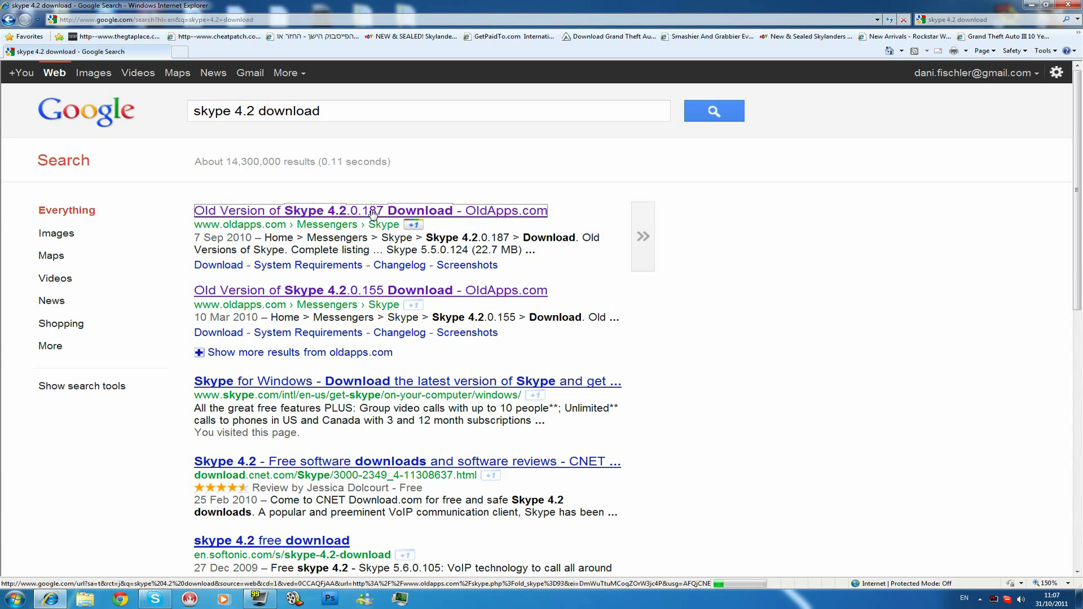
Step: Look through the list of old Skype versions and the Skype 4.2.0.187 download page
{"action": "scroll", "coordinate": [395, 338], "scroll_direction": "down", "scroll_amount": 3}
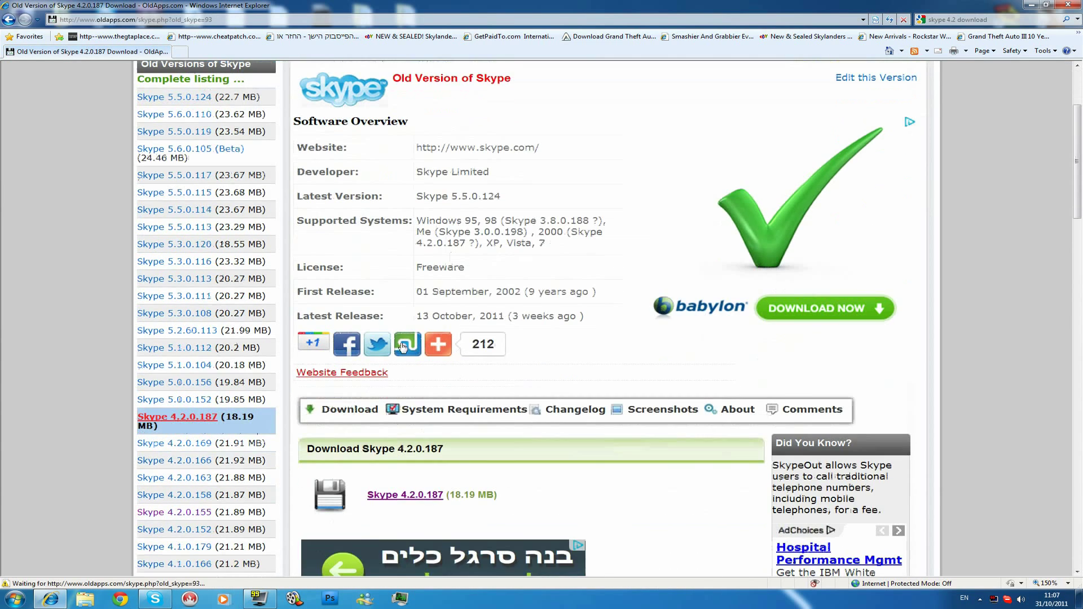
{"action": "scroll", "coordinate": [401, 347], "scroll_direction": "down", "scroll_amount": 2}
{"action": "scroll", "coordinate": [399, 386], "scroll_direction": "up", "scroll_amount": 5}
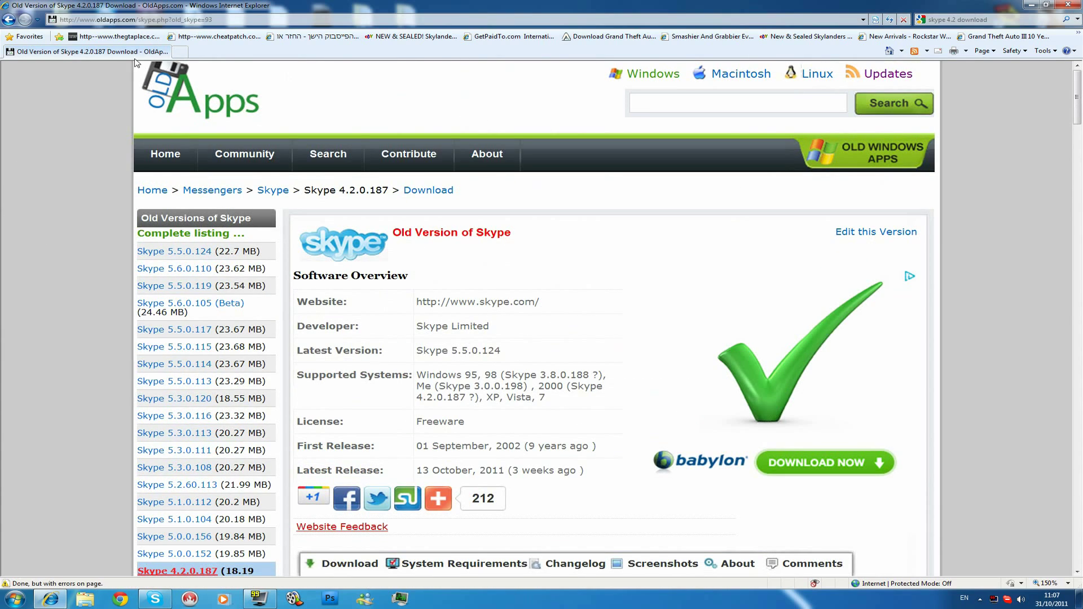
{"action": "scroll", "coordinate": [263, 338], "scroll_direction": "down", "scroll_amount": 3}
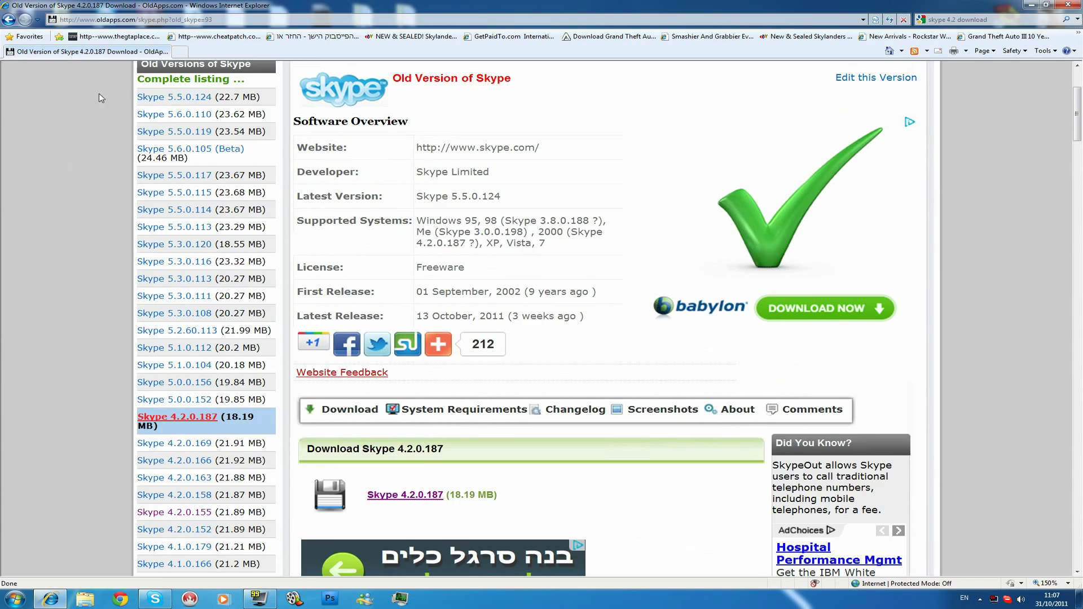
{"action": "scroll", "coordinate": [181, 236], "scroll_direction": "down", "scroll_amount": 3}
{"action": "scroll", "coordinate": [193, 277], "scroll_direction": "down", "scroll_amount": 2}
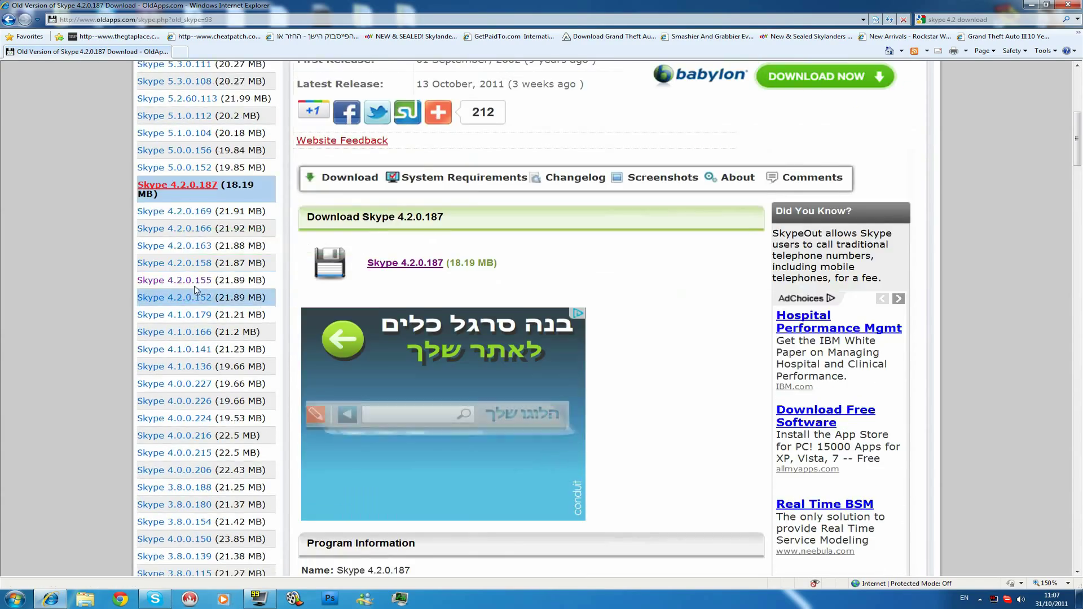
{"action": "scroll", "coordinate": [194, 290], "scroll_direction": "down", "scroll_amount": 15}
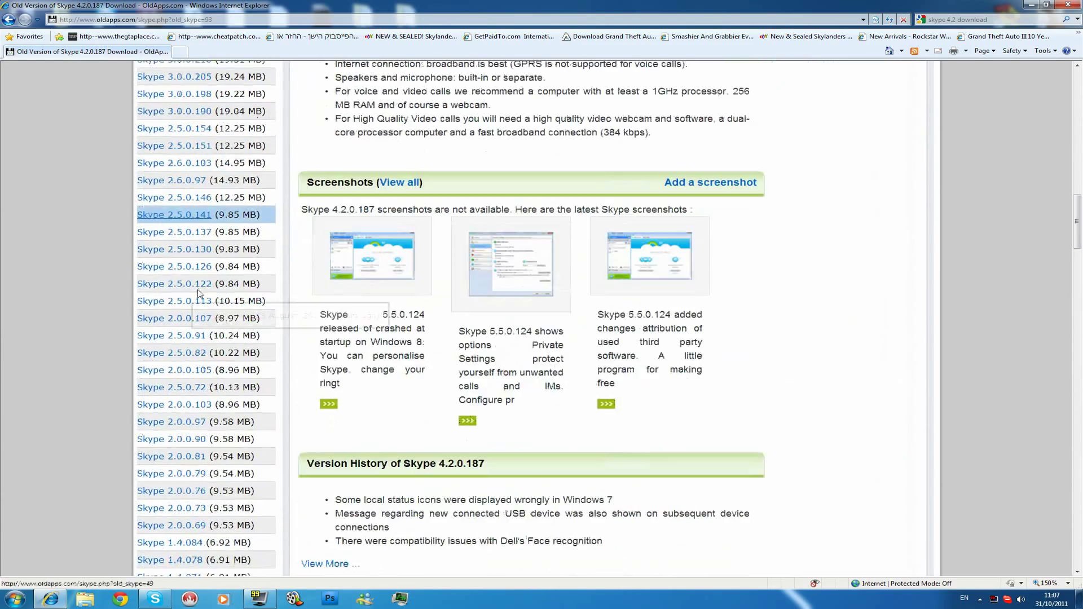
{"action": "scroll", "coordinate": [199, 294], "scroll_direction": "down", "scroll_amount": 12}
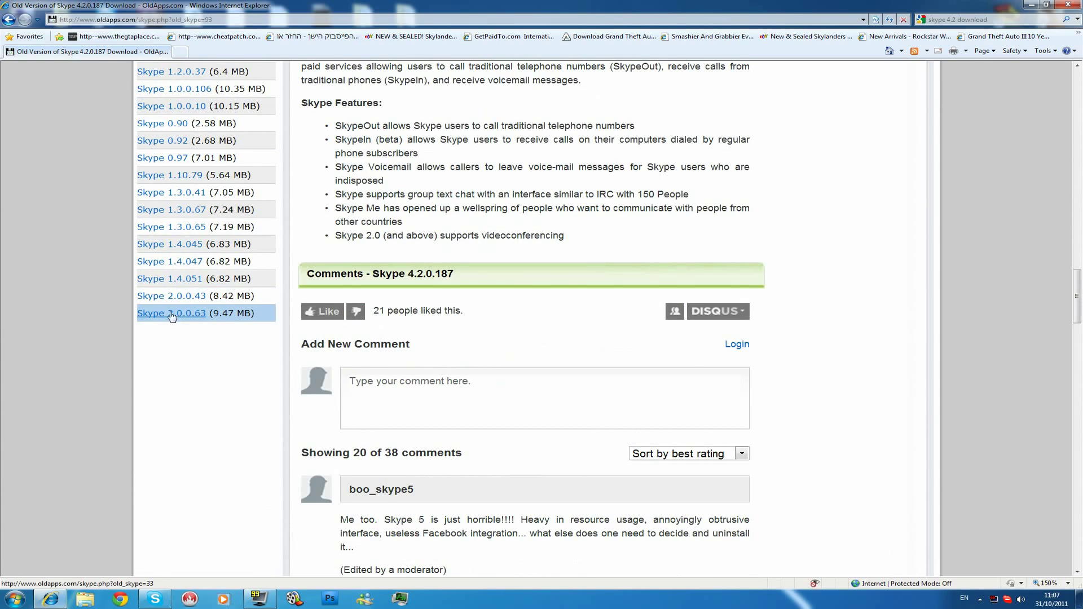
{"action": "scroll", "coordinate": [172, 316], "scroll_direction": "up", "scroll_amount": 1}
{"action": "scroll", "coordinate": [173, 310], "scroll_direction": "up", "scroll_amount": 20}
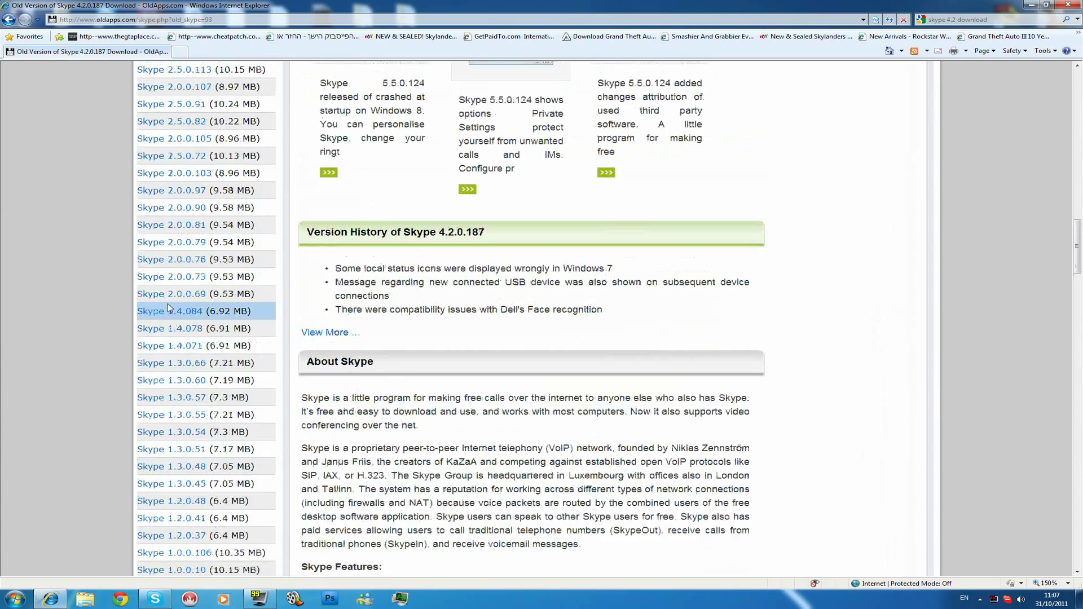
{"action": "scroll", "coordinate": [173, 323], "scroll_direction": "up", "scroll_amount": 7}
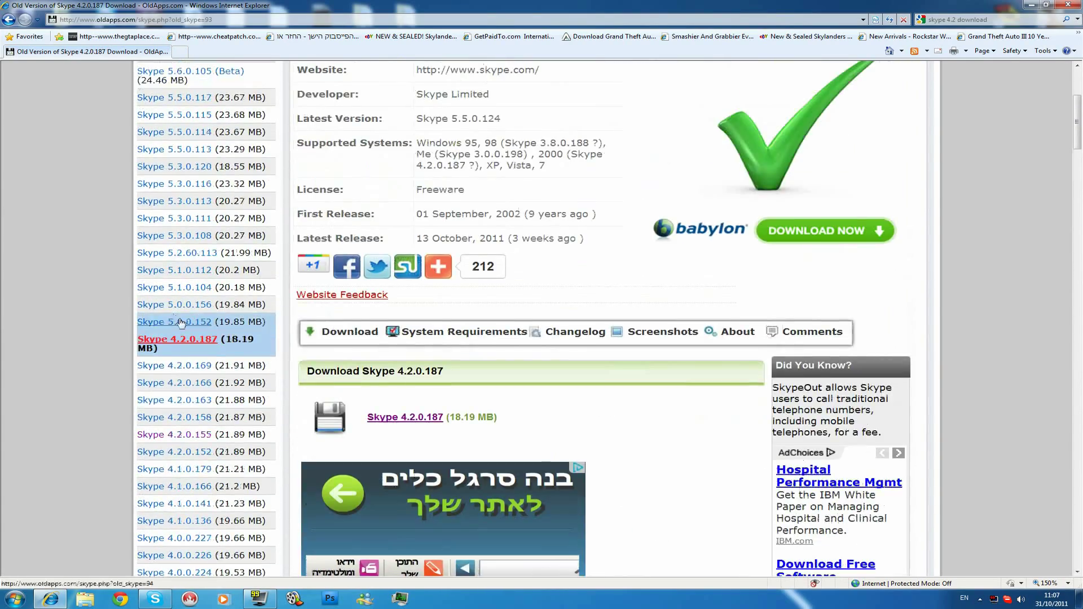
{"action": "scroll", "coordinate": [189, 336], "scroll_direction": "down", "scroll_amount": 3}
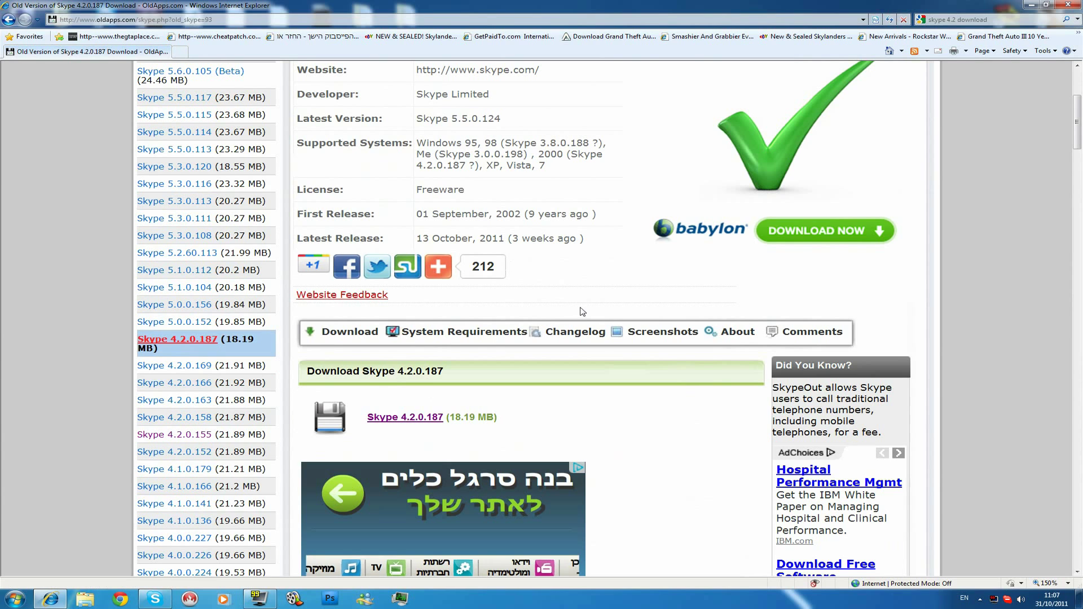
Step: Download the Skype 4.2.0.187 installer from OldApps and save it as SkypeSetup_4.2.0.187.exe
{"action": "left_click", "coordinate": [422, 419]}
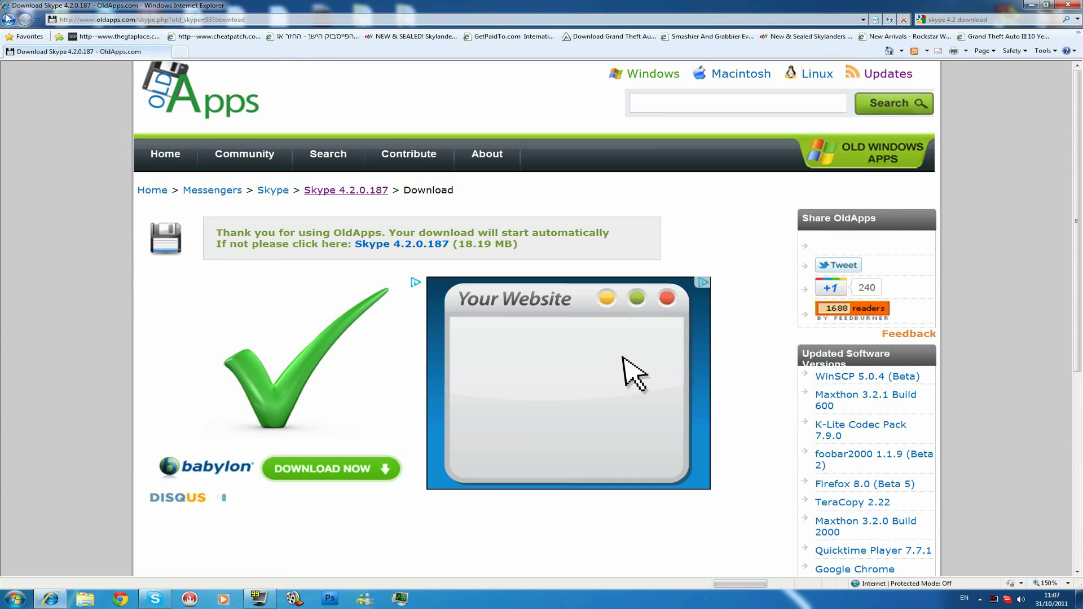
{"action": "left_click", "coordinate": [22, 18]}
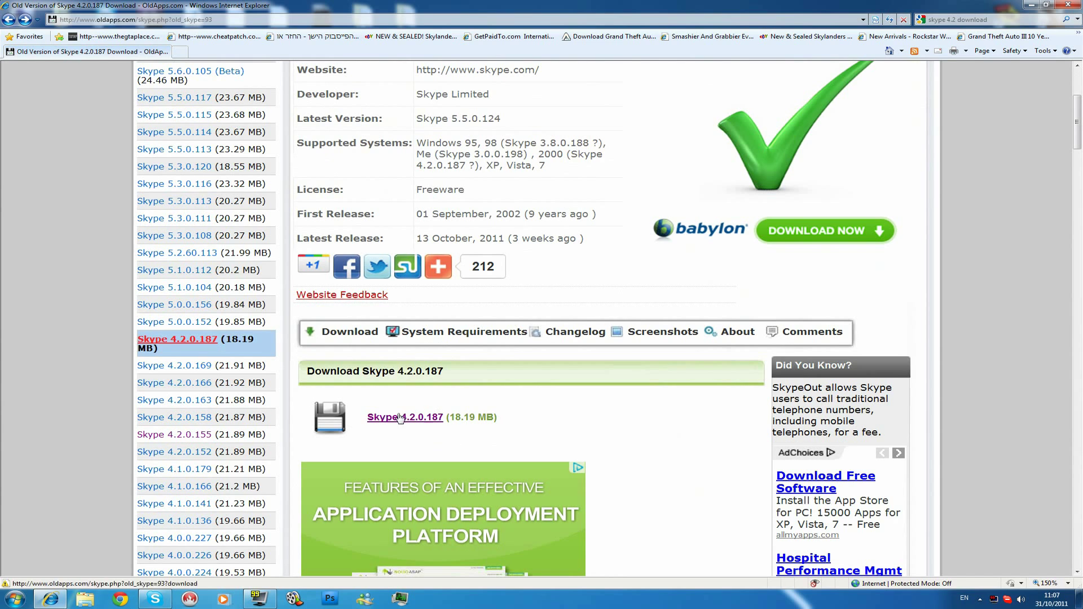
{"action": "left_click", "coordinate": [423, 418]}
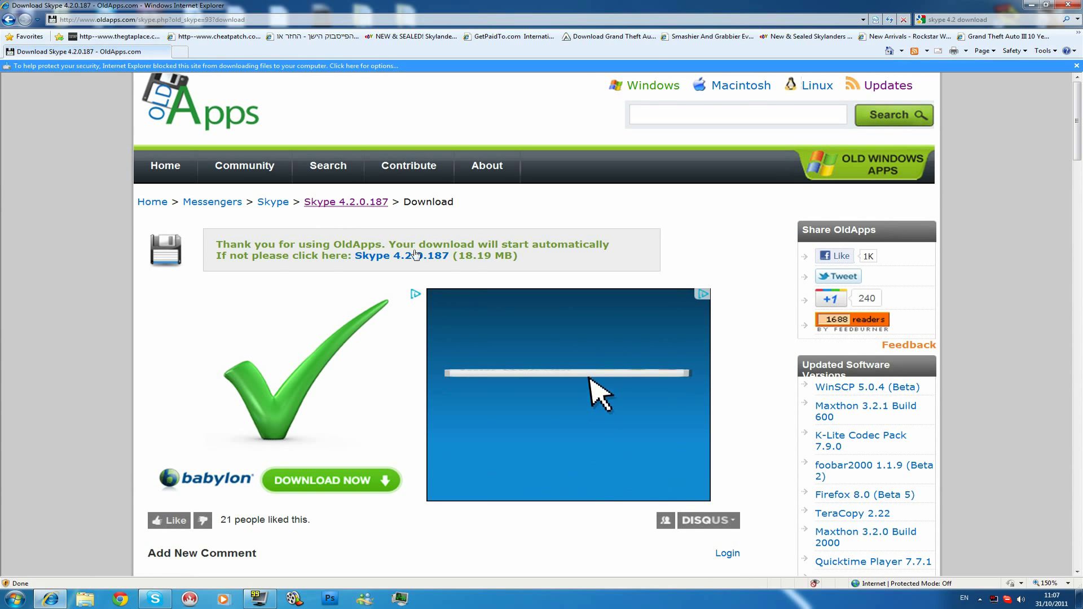
{"action": "left_click", "coordinate": [414, 260]}
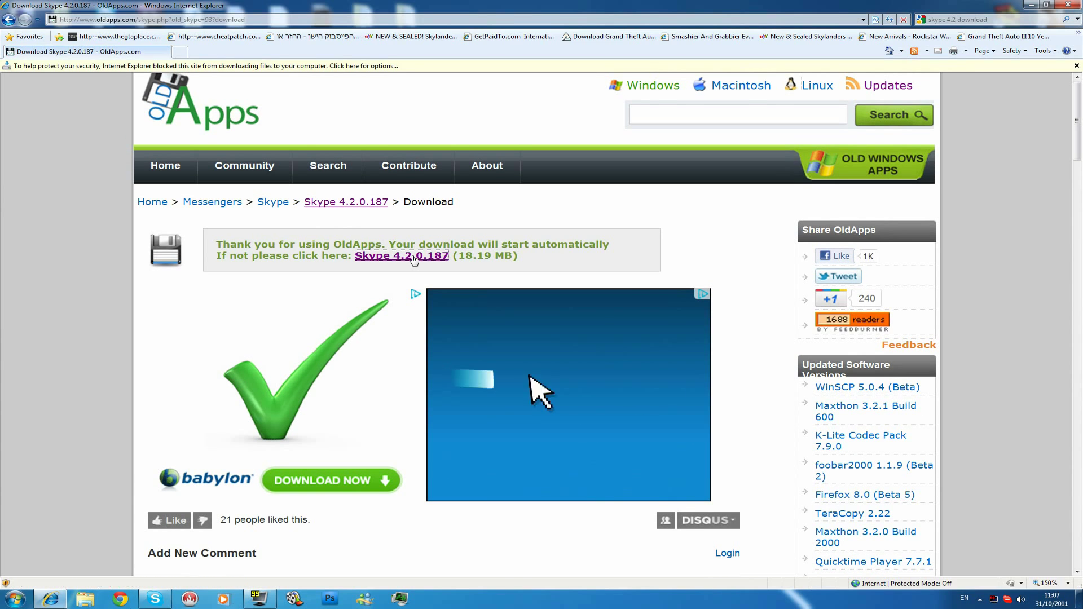
{"action": "left_click", "coordinate": [572, 306]}
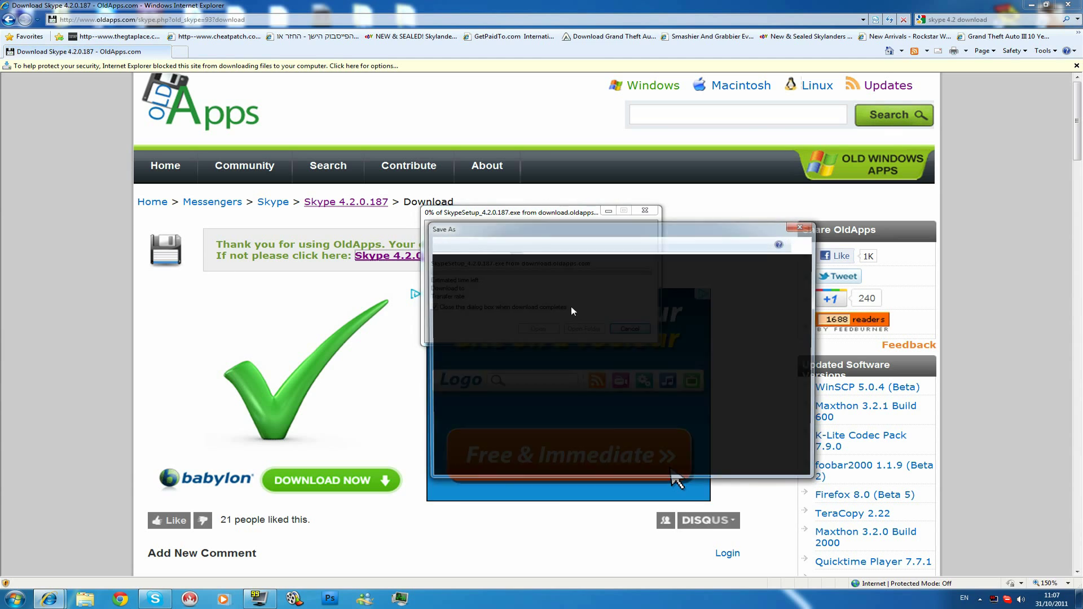
{"action": "left_click", "coordinate": [724, 466]}
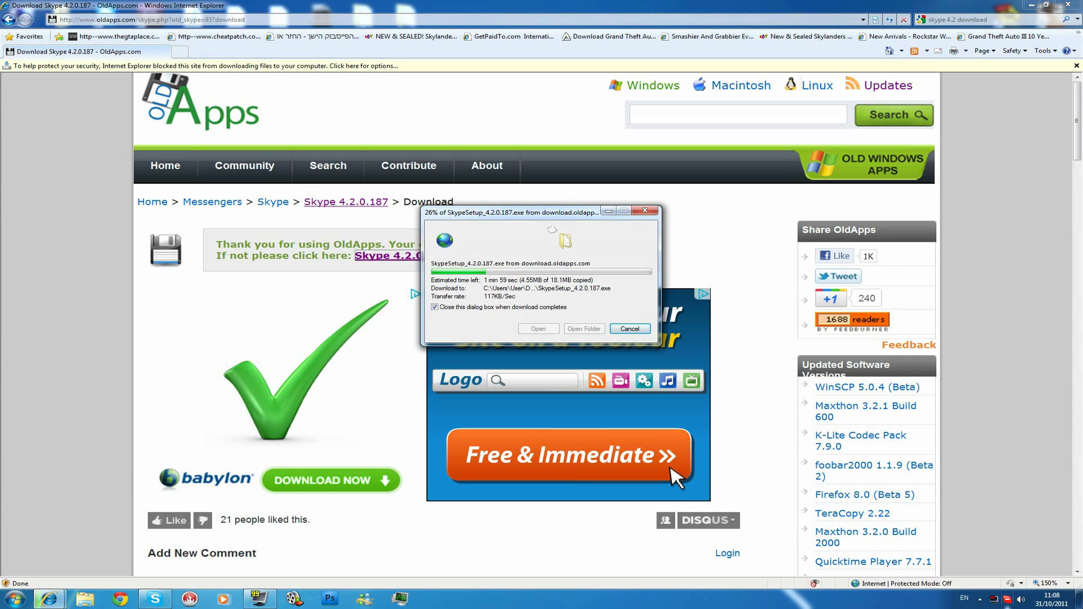
Step: Exit ManyCam and the background program beneath it among the hidden notification area programs
{"action": "left_click", "coordinate": [980, 599]}
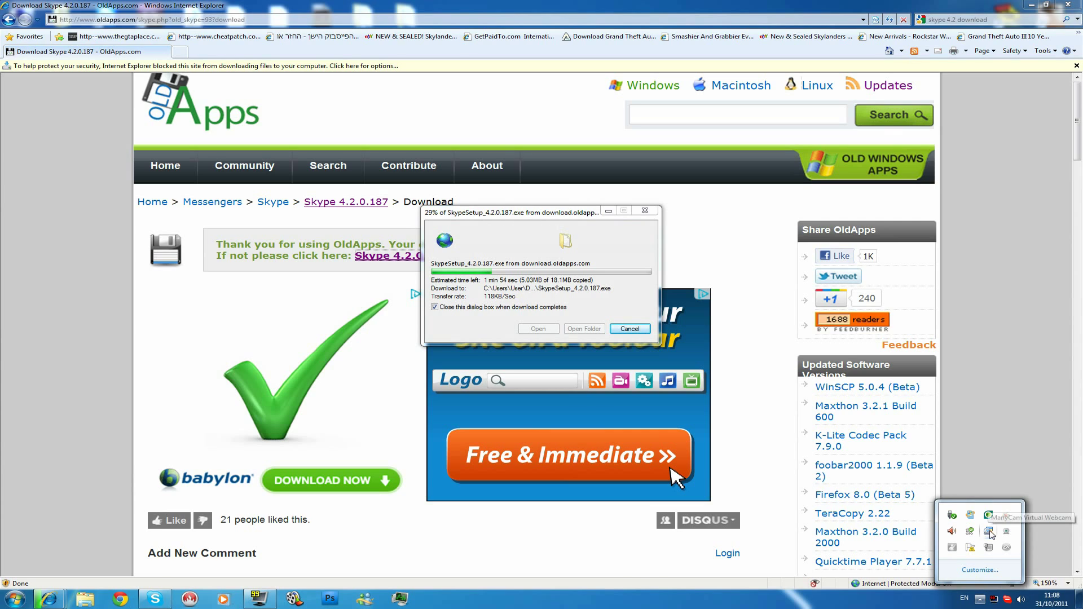
{"action": "right_click", "coordinate": [989, 532]}
{"action": "left_click", "coordinate": [1018, 582]}
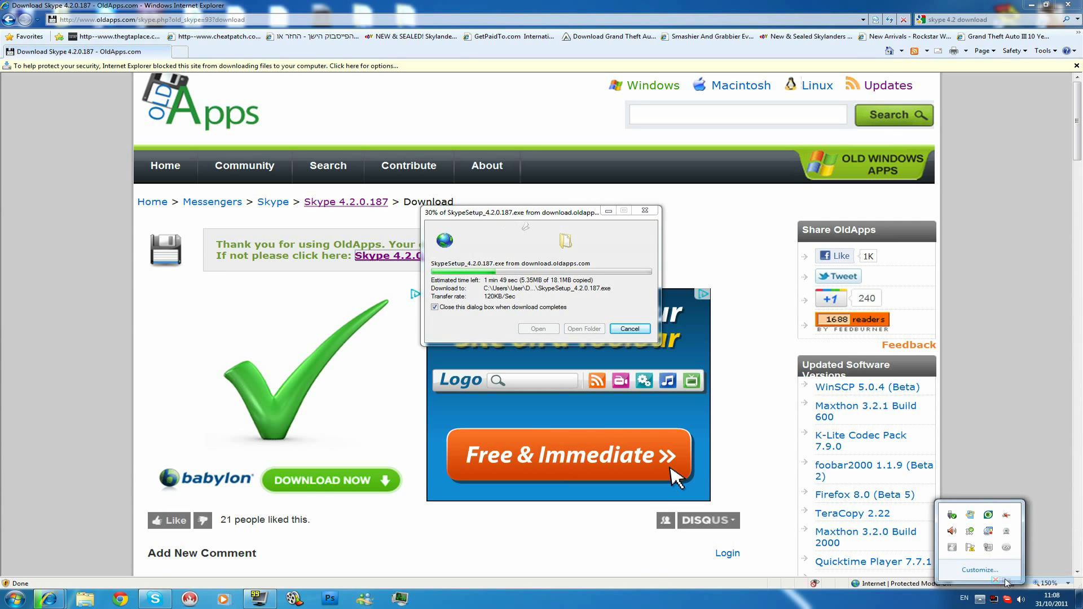
{"action": "right_click", "coordinate": [992, 551]}
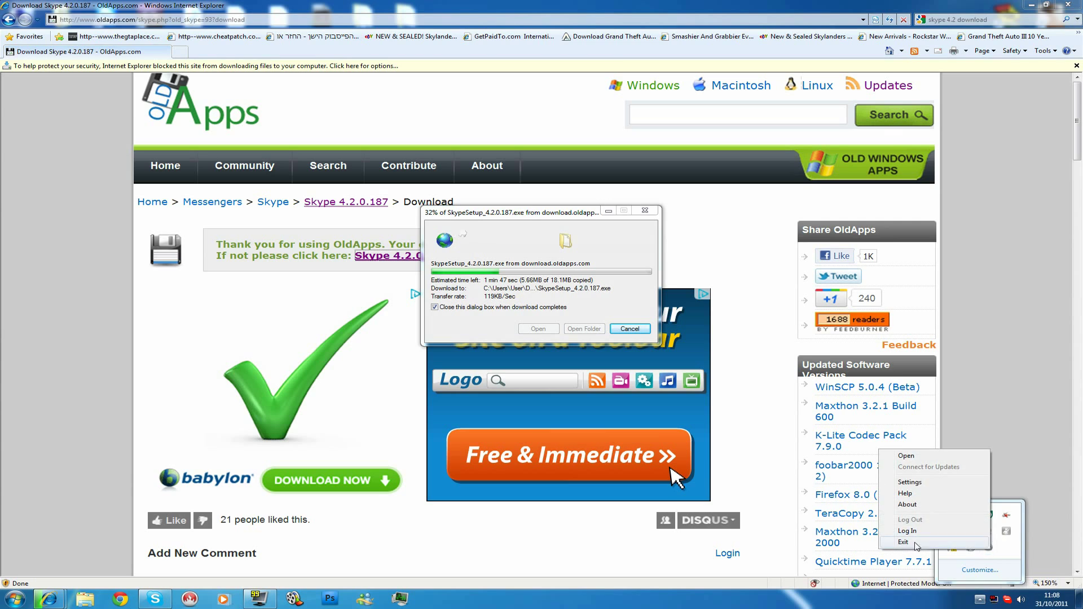
{"action": "left_click", "coordinate": [904, 542]}
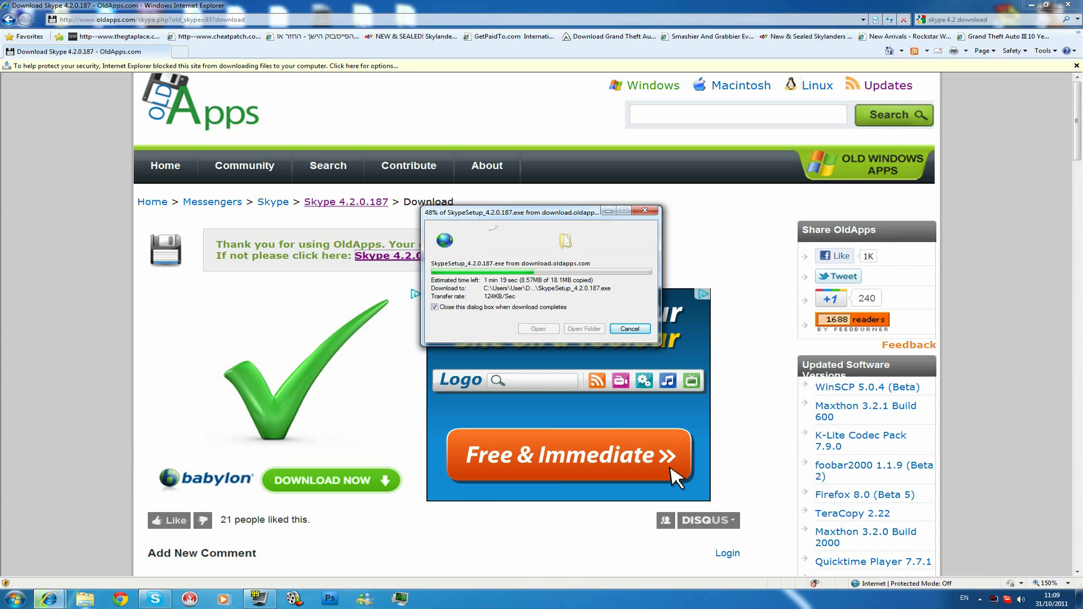
{"action": "key", "text": "super+t"}
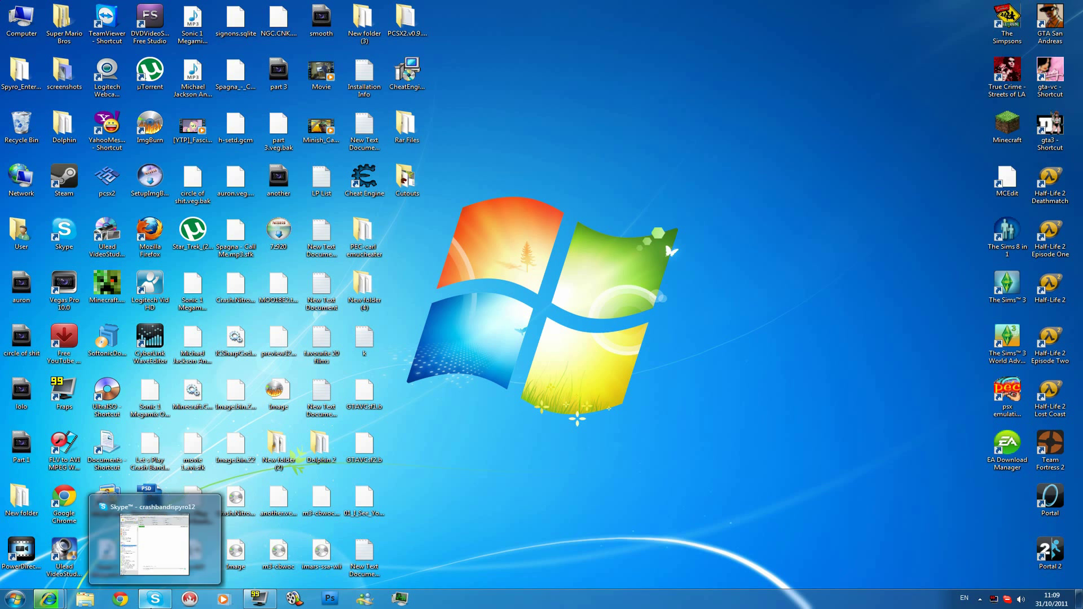
{"action": "left_click", "coordinate": [157, 601]}
{"action": "left_click", "coordinate": [157, 601]}
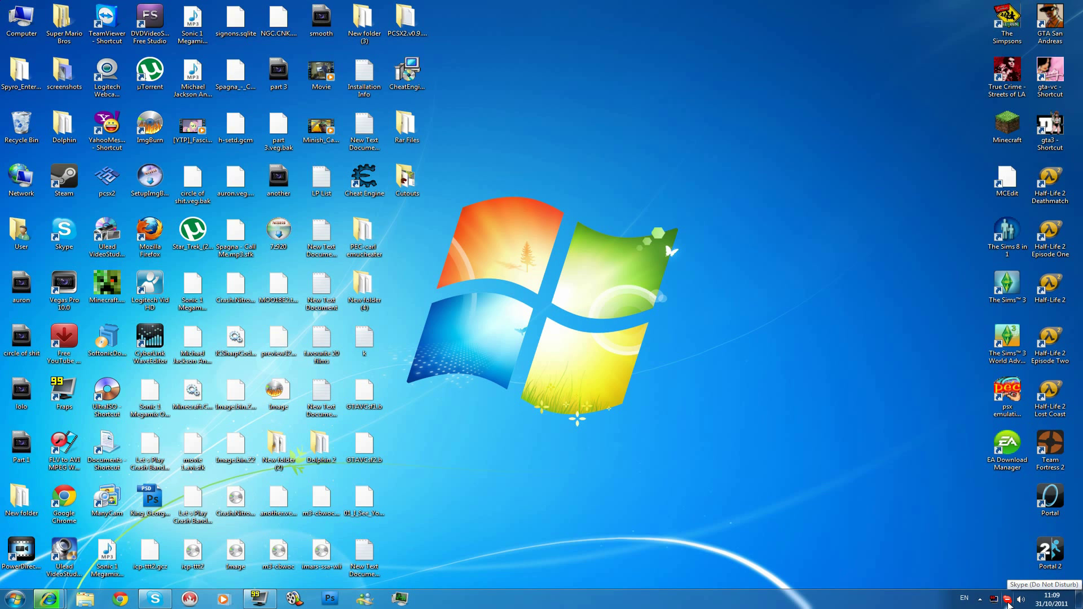
{"action": "right_click", "coordinate": [1010, 604]}
{"action": "left_click", "coordinate": [663, 505]}
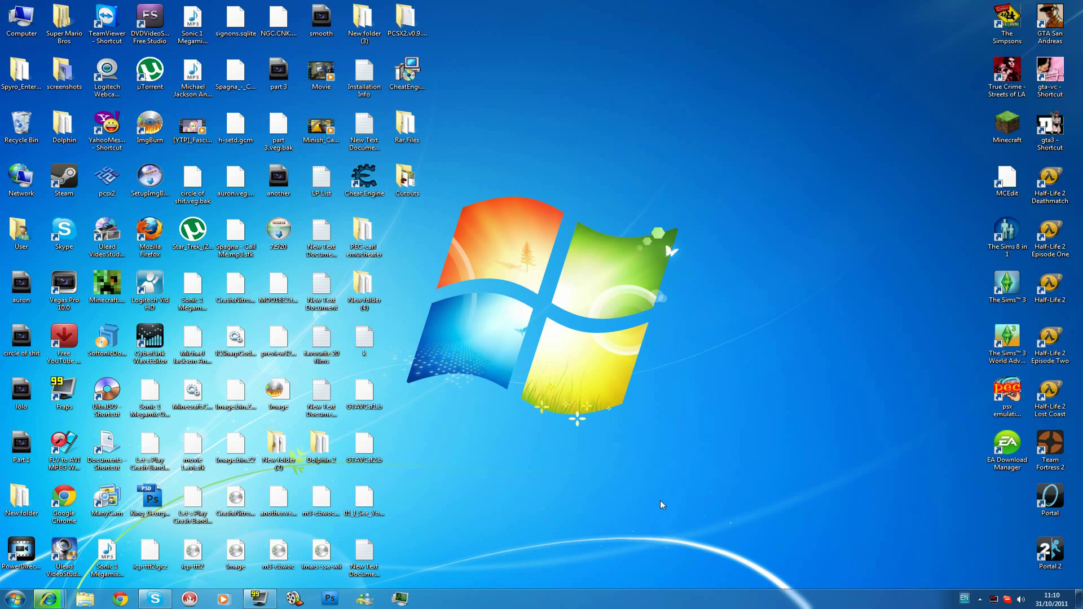
{"action": "left_click", "coordinate": [15, 599]}
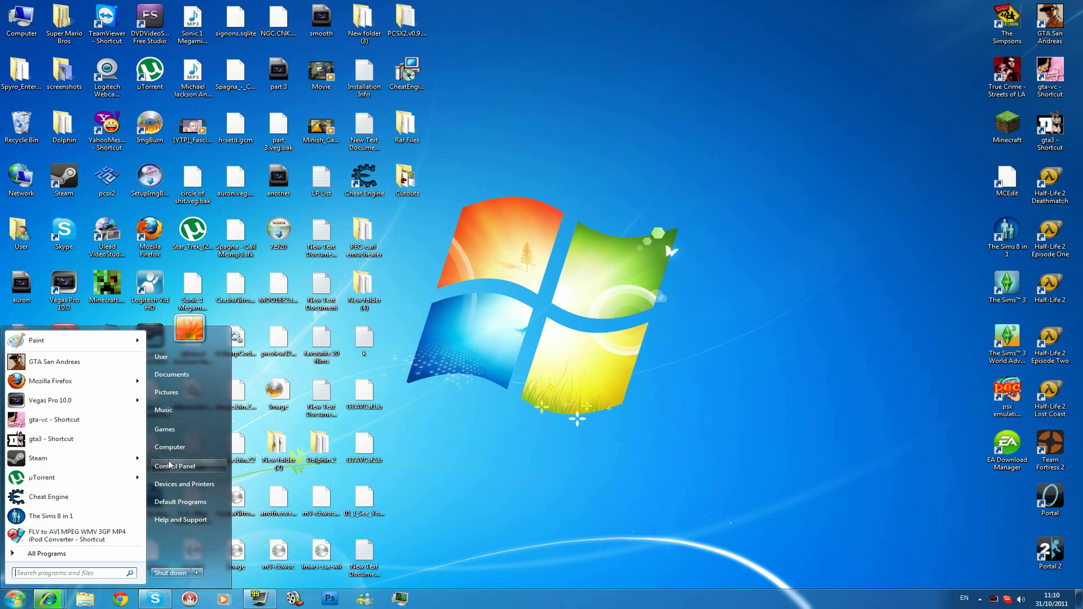
{"action": "left_click", "coordinate": [190, 471]}
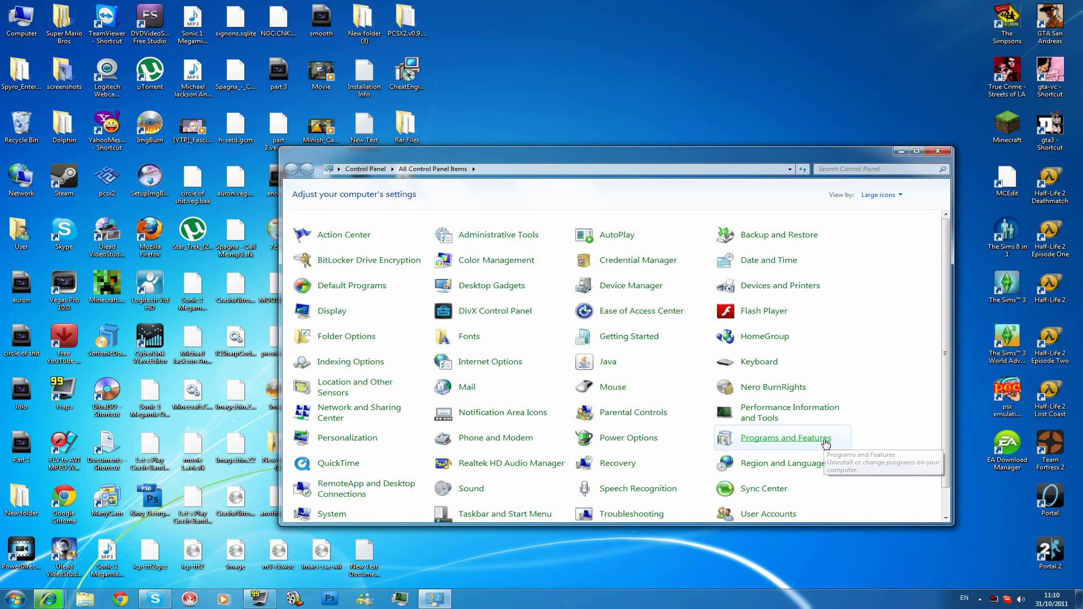
{"action": "left_click", "coordinate": [759, 438]}
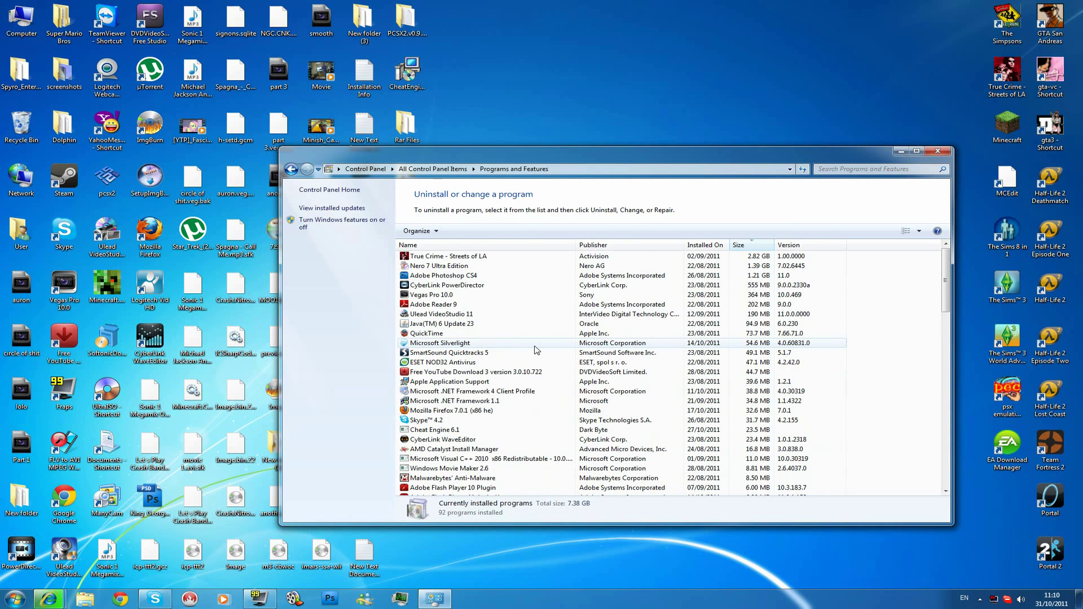
{"action": "left_click", "coordinate": [440, 422]}
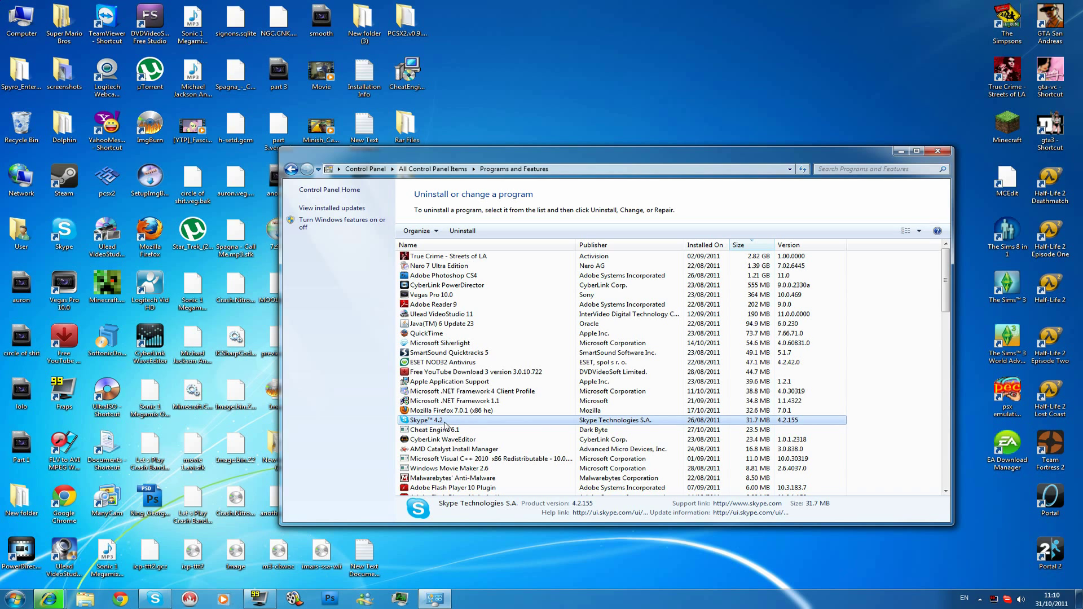
{"action": "left_click", "coordinate": [937, 152]}
Step: Uninstall Skype 4.2 through Programs and Features in the Control Panel and confirm its removal
{"action": "key", "text": "super"}
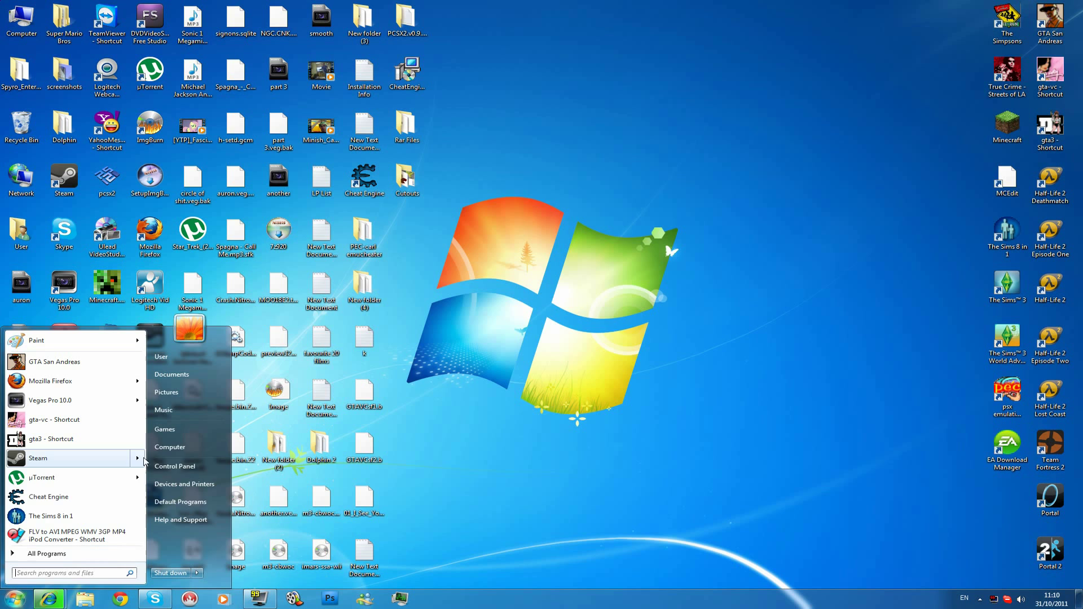
{"action": "left_click", "coordinate": [176, 467]}
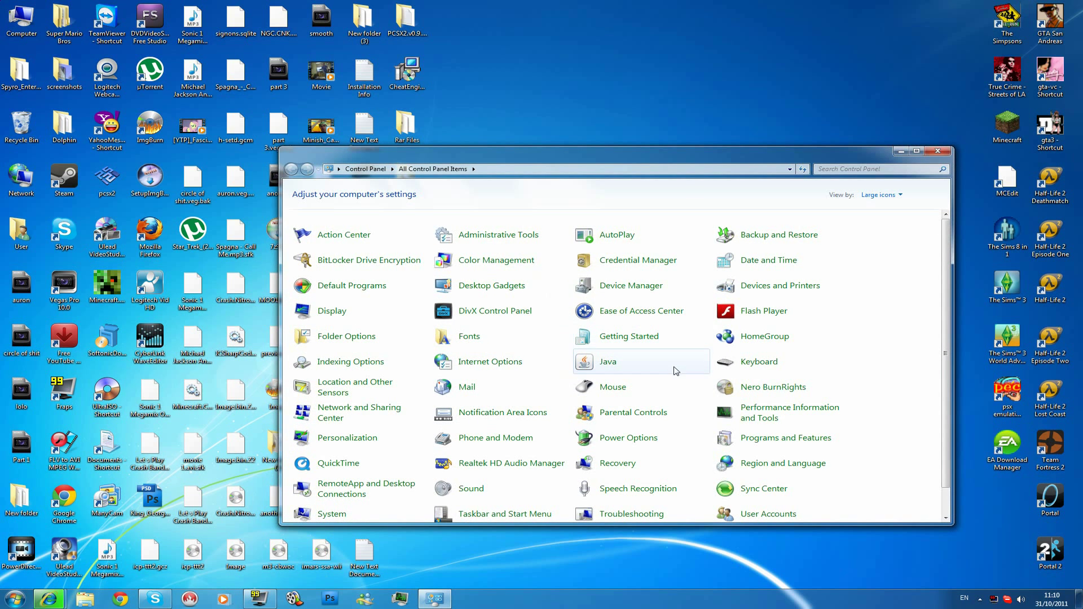
{"action": "left_click", "coordinate": [795, 439]}
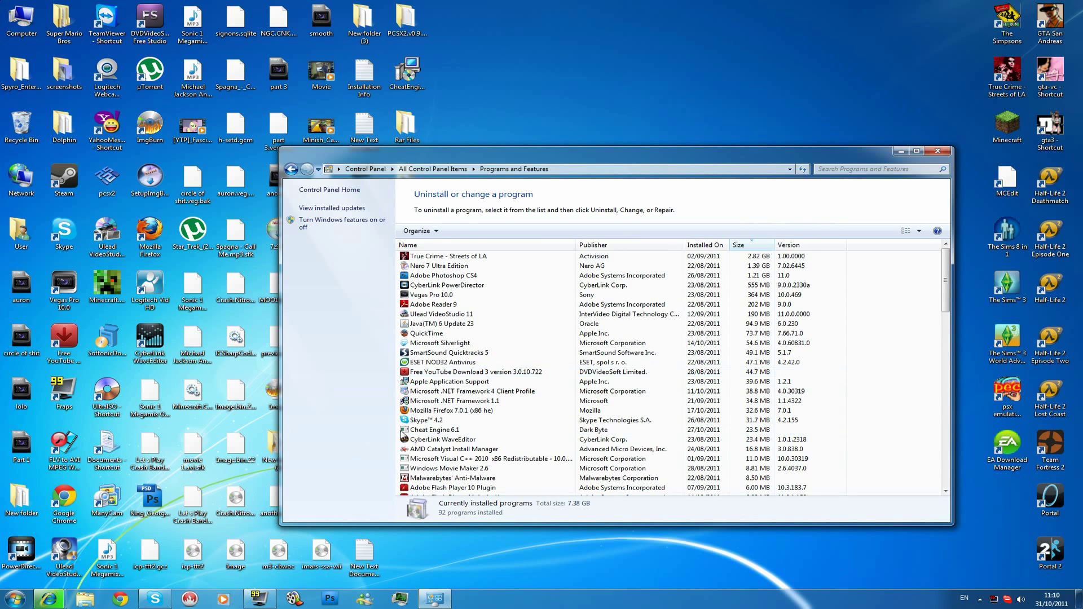
{"action": "left_click", "coordinate": [442, 423]}
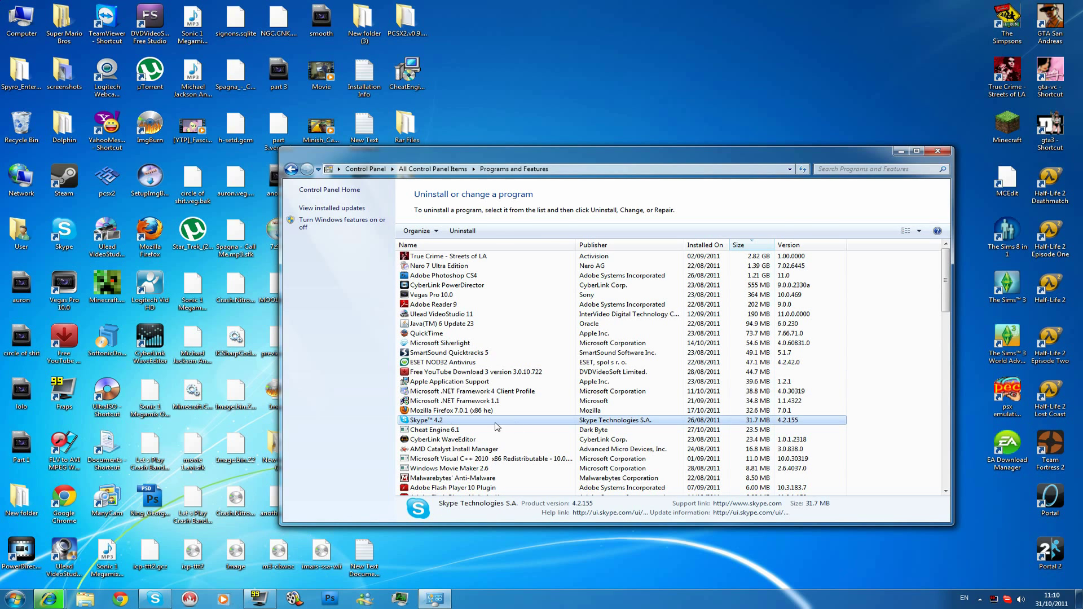
{"action": "right_click", "coordinate": [509, 424]}
{"action": "left_click", "coordinate": [539, 431]}
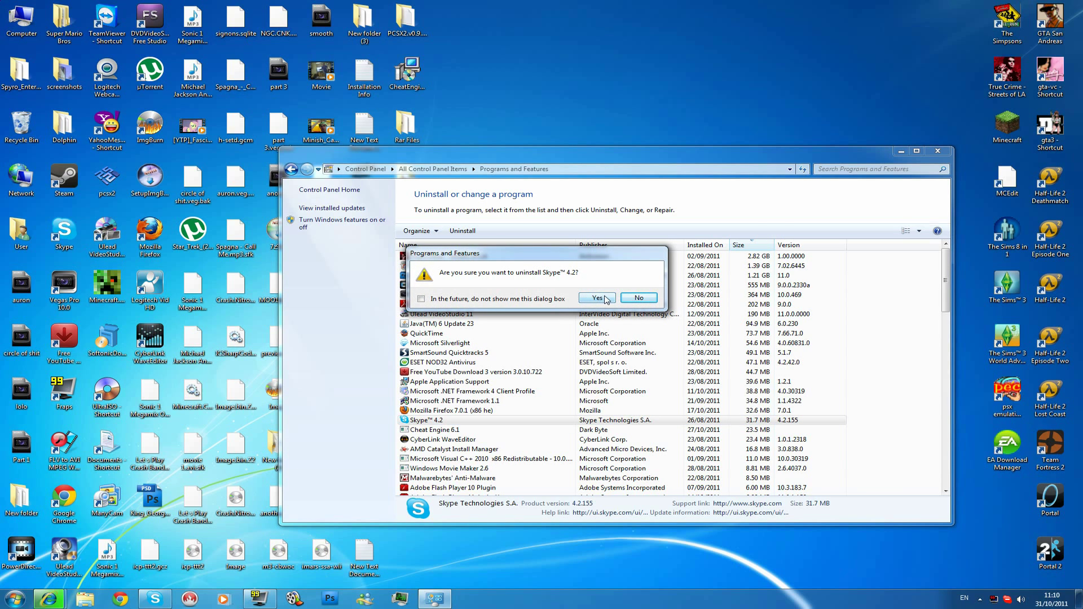
{"action": "left_click", "coordinate": [598, 298]}
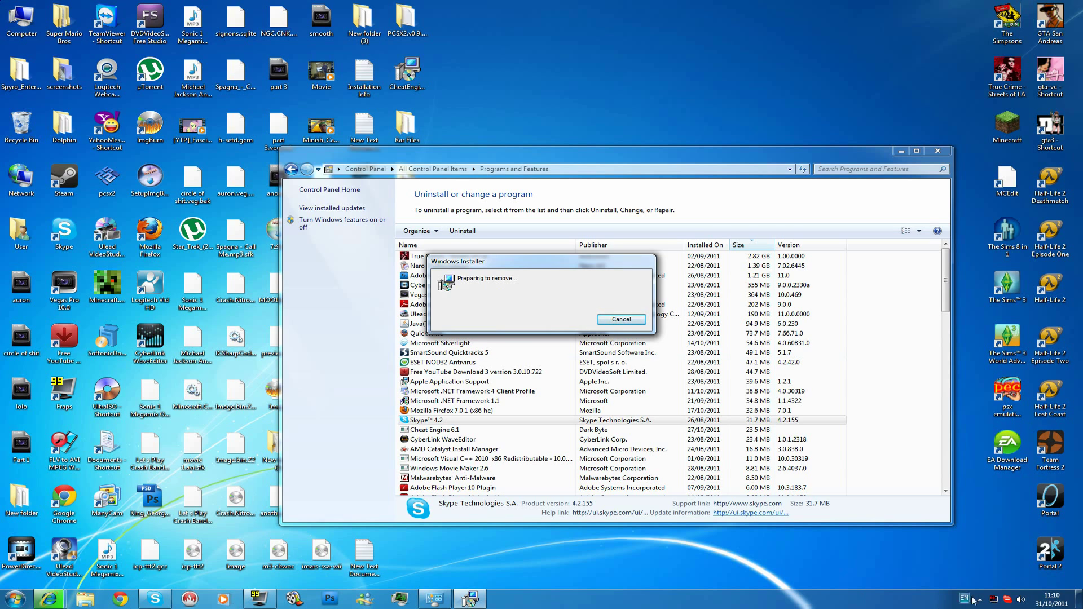
Step: Quit the running Skype from the notification area so its removal can proceed, and close Programs and Features
{"action": "right_click", "coordinate": [1007, 600]}
{"action": "left_click", "coordinate": [994, 589]}
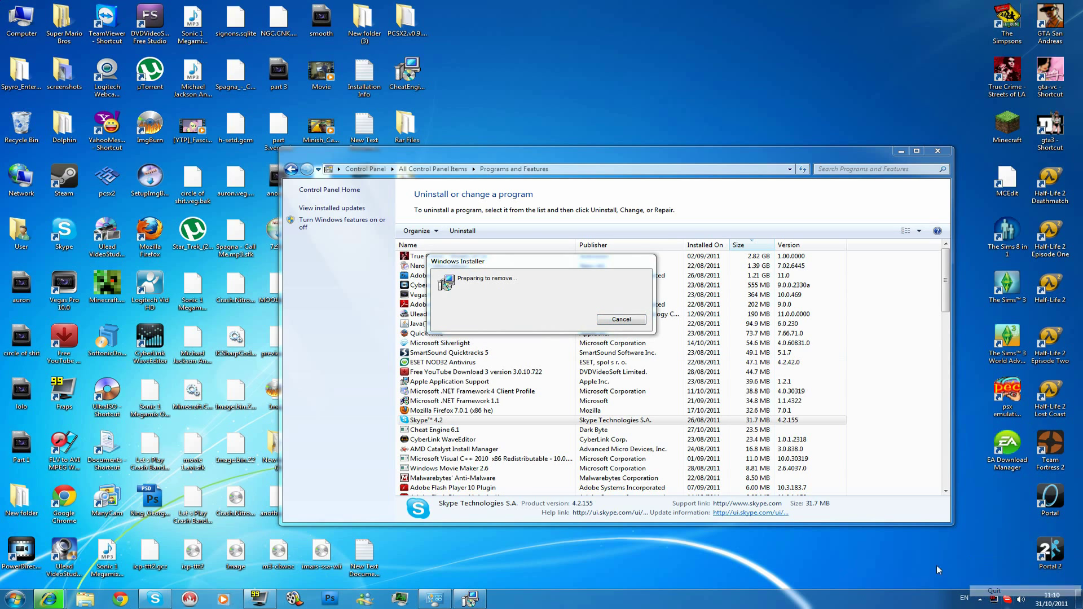
{"action": "left_click", "coordinate": [576, 349]}
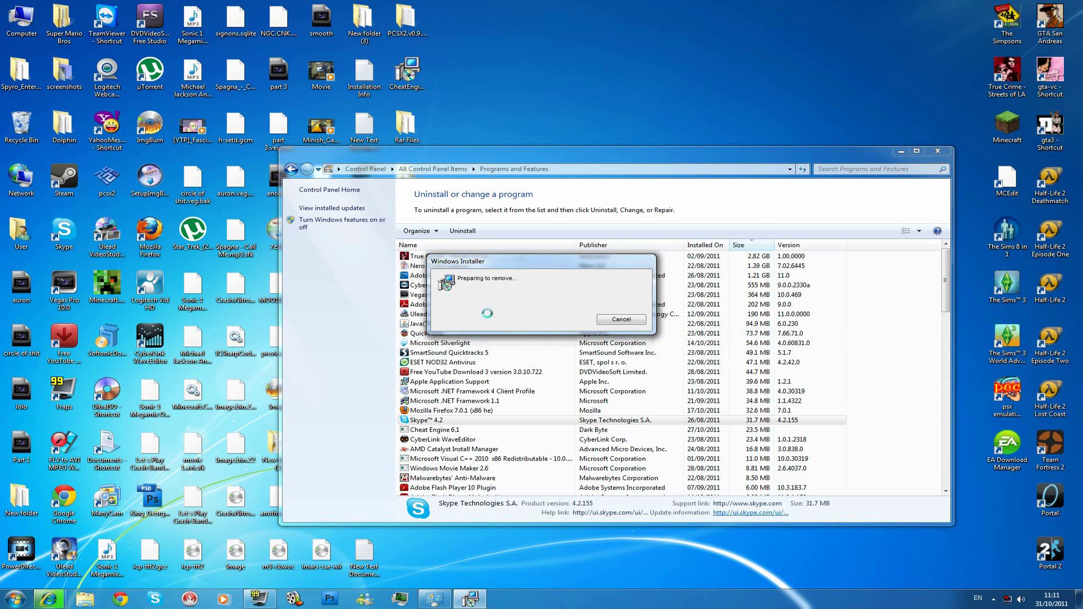
{"action": "double_click", "coordinate": [530, 345]}
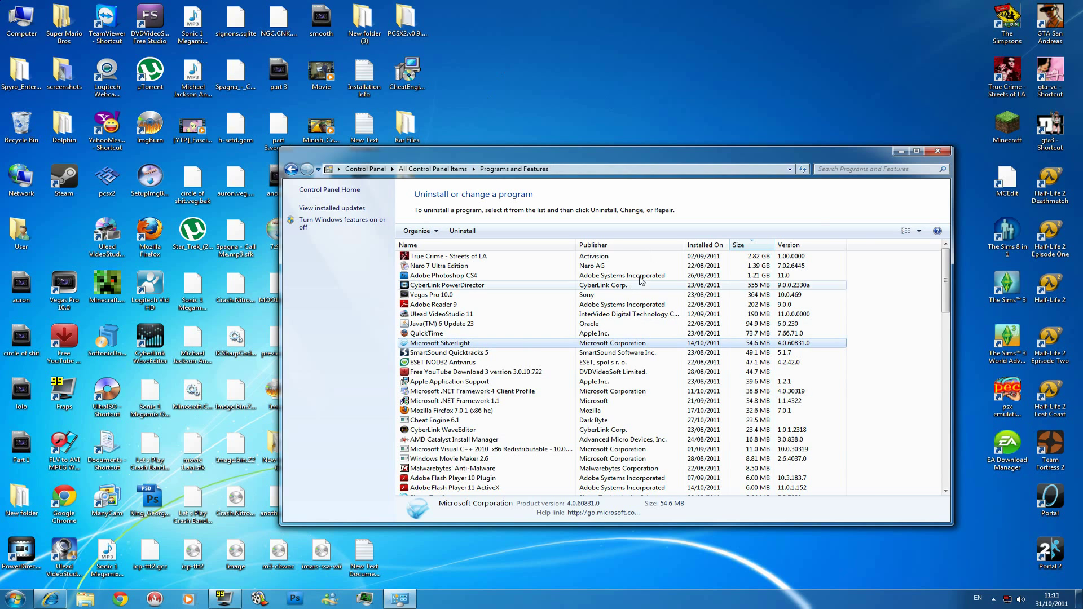
{"action": "left_click", "coordinate": [938, 153]}
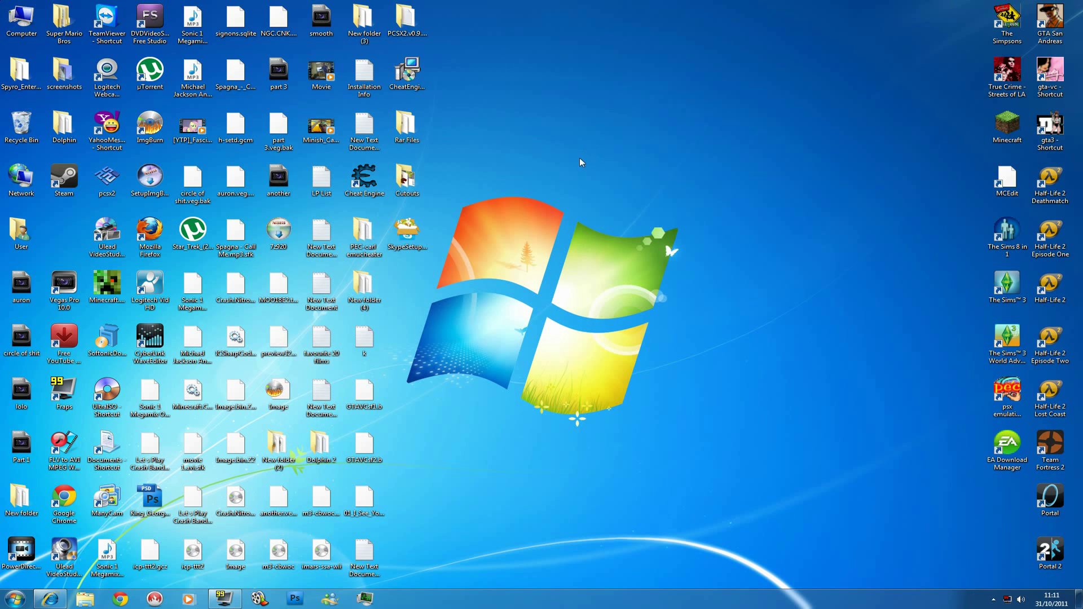
Step: Run the SkypeSetup_4.2.0.187 installer from the desktop and set its language to English
{"action": "left_click", "coordinate": [402, 241]}
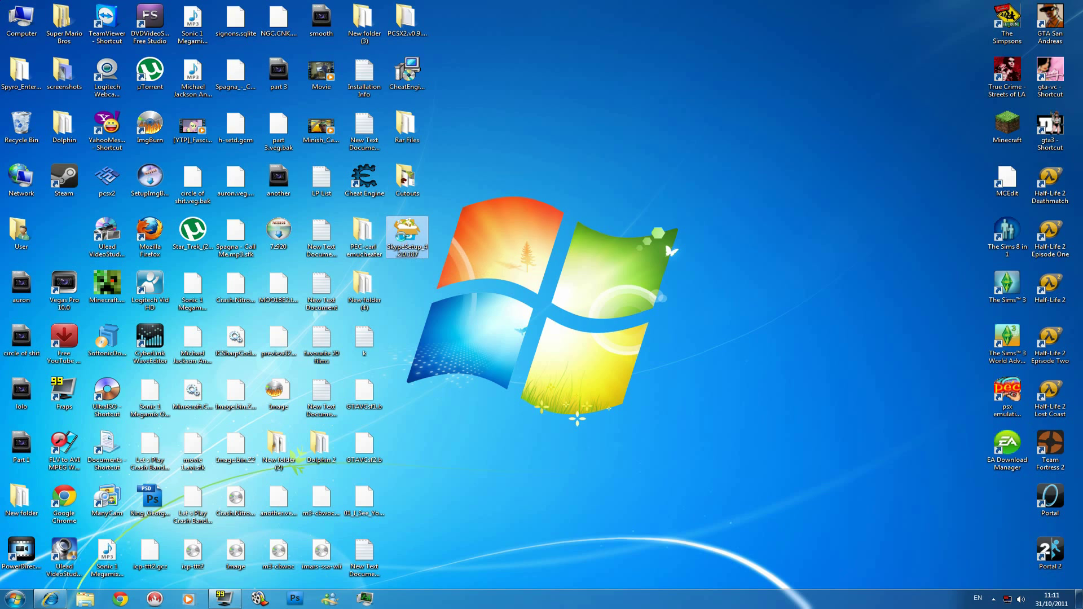
{"action": "right_click", "coordinate": [401, 235]}
{"action": "left_click", "coordinate": [452, 255]}
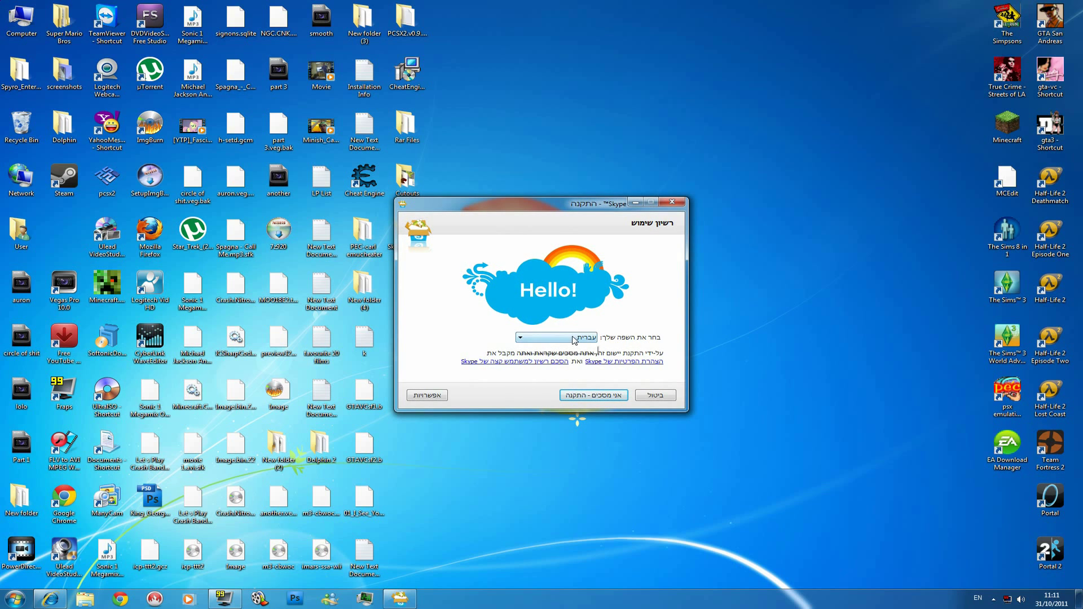
{"action": "left_click", "coordinate": [574, 338]}
{"action": "scroll", "coordinate": [562, 376], "scroll_direction": "up", "scroll_amount": 5}
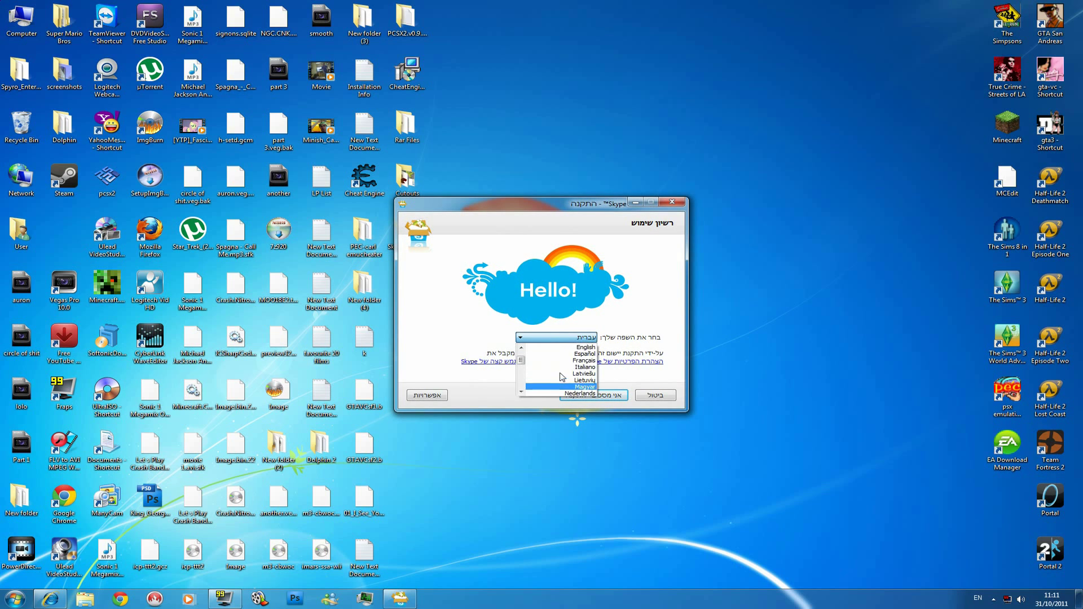
{"action": "scroll", "coordinate": [562, 376], "scroll_direction": "up", "scroll_amount": 2}
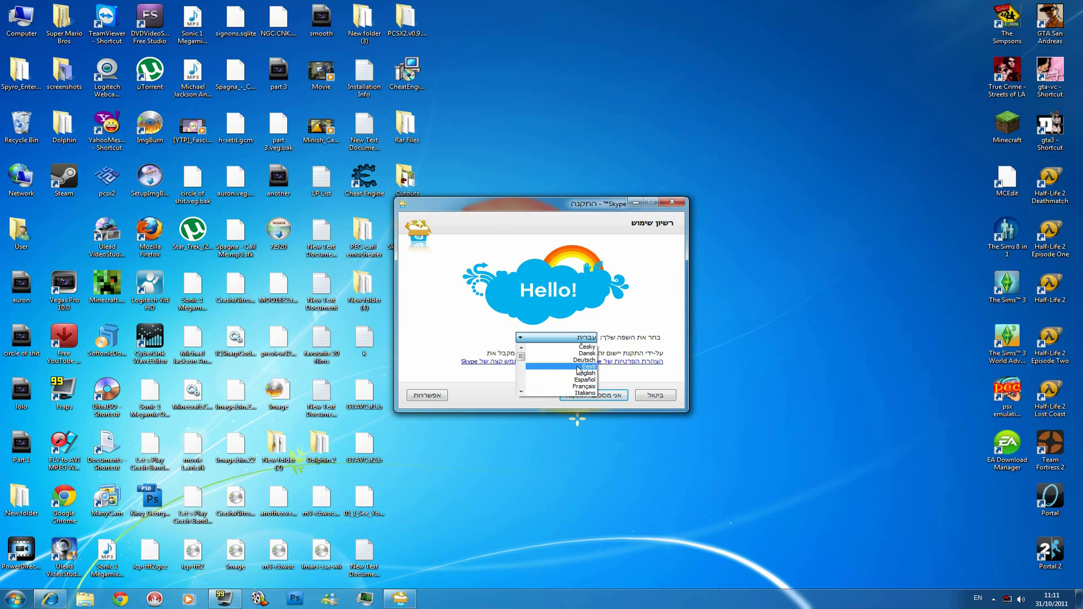
{"action": "left_click", "coordinate": [580, 373]}
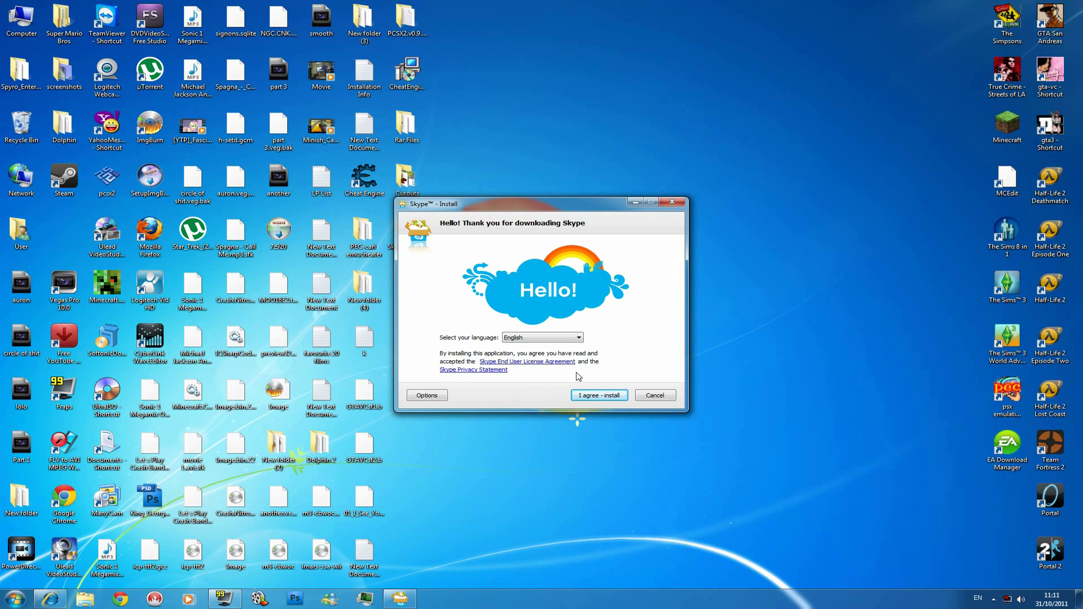
Step: Agree to the terms and install Skype, dismissing the Skype Toolbars errors and finishing the setup
{"action": "left_click", "coordinate": [596, 397]}
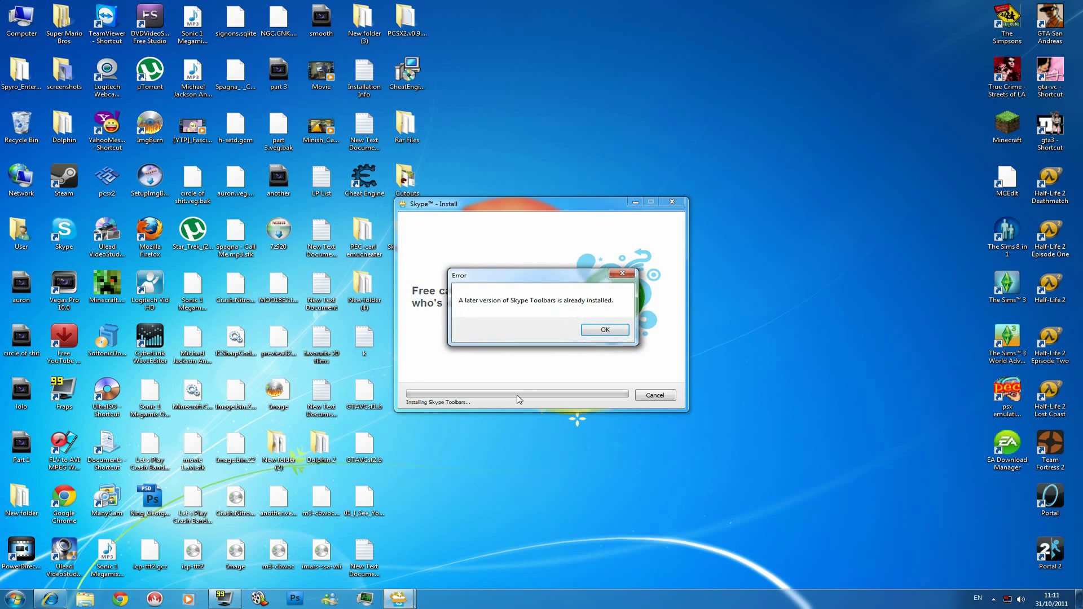
{"action": "left_click", "coordinate": [604, 331]}
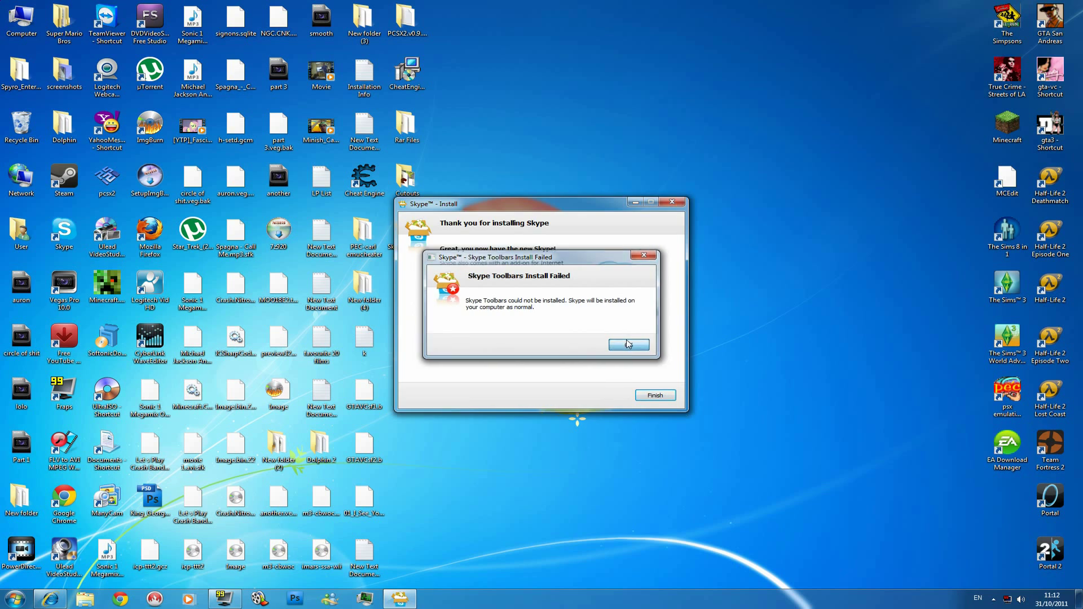
{"action": "left_click", "coordinate": [628, 344]}
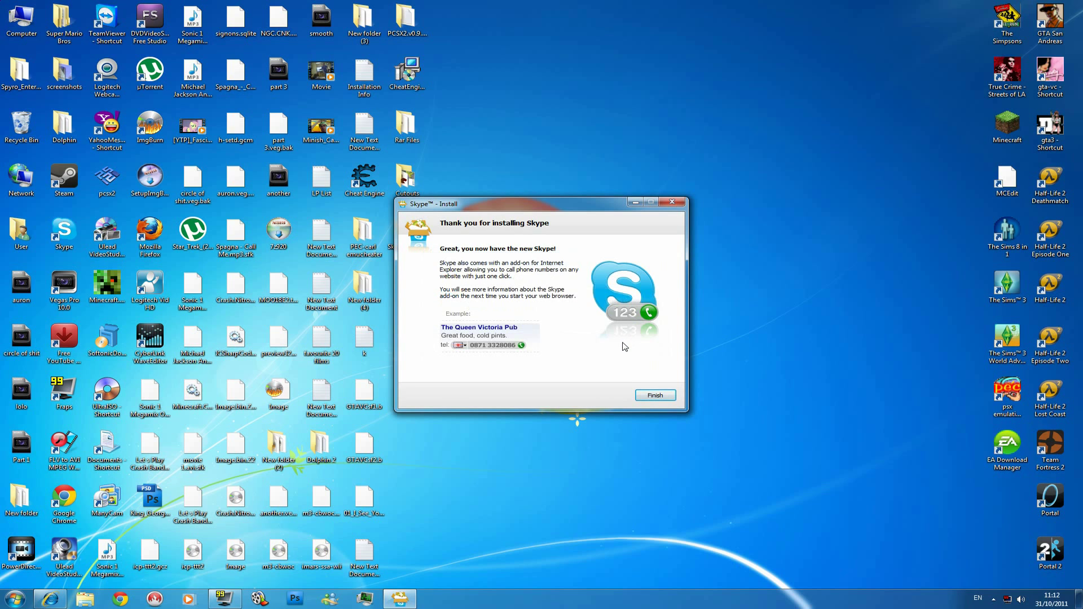
{"action": "left_click", "coordinate": [655, 396]}
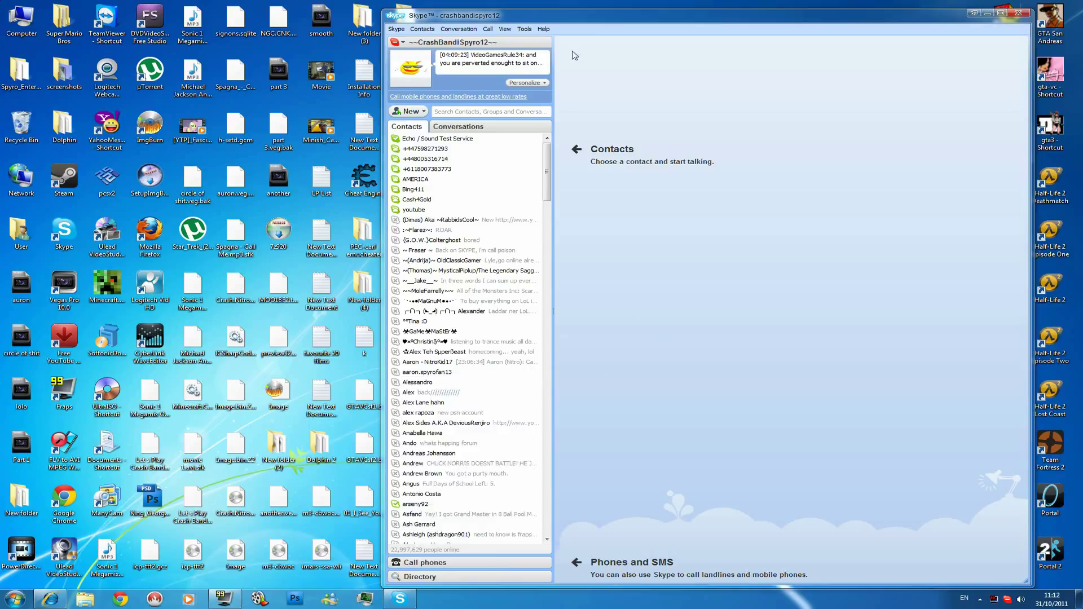
Step: Maximize the Skype window and show the Conversations list
{"action": "double_click", "coordinate": [645, 15]}
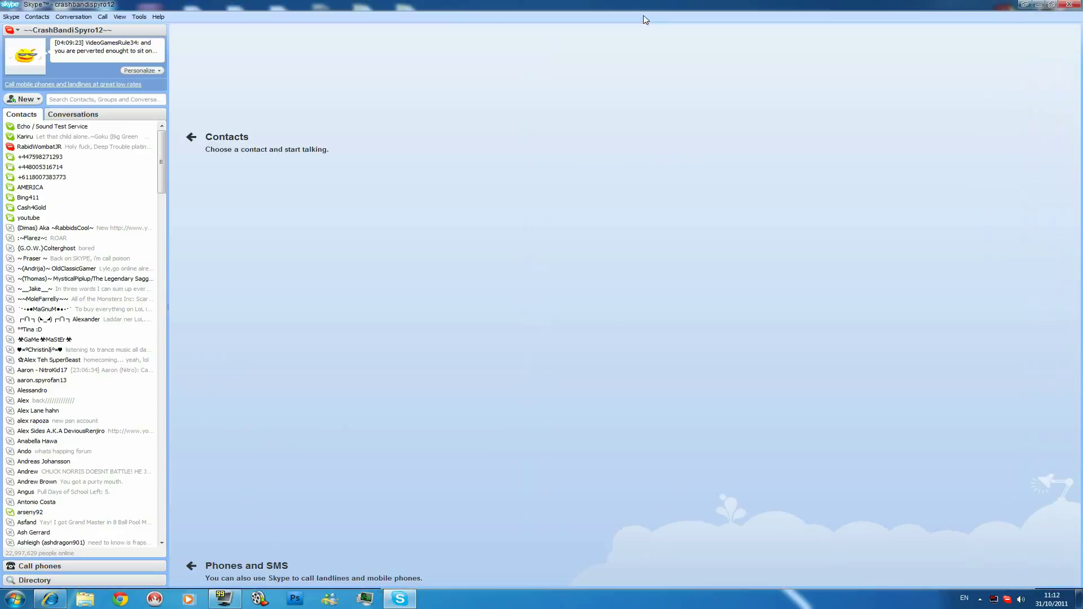
{"action": "left_click", "coordinate": [62, 115]}
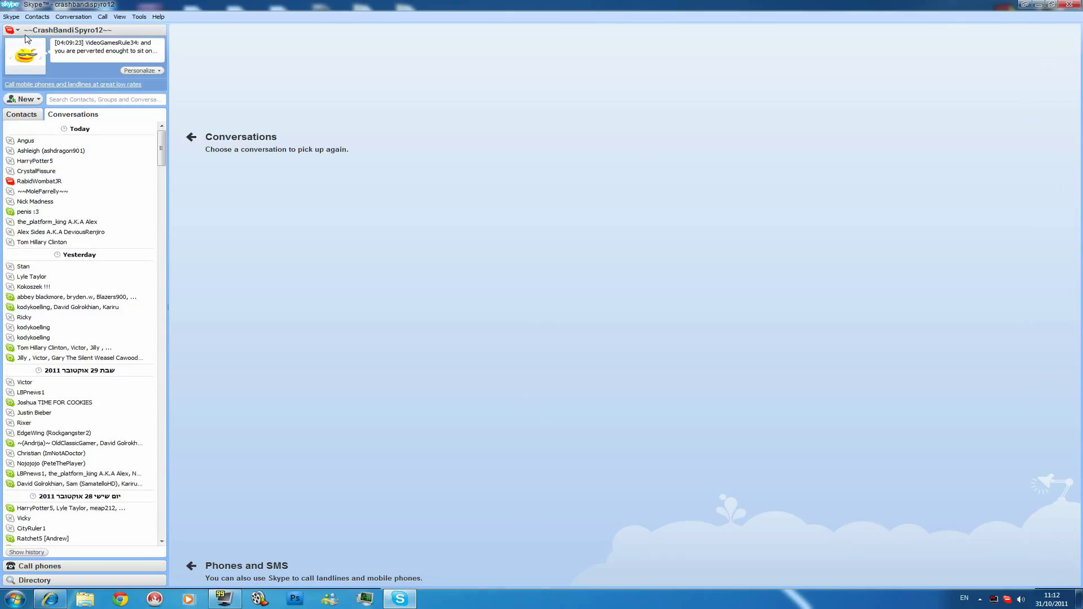
Step: Check the Advanced settings for new Skype versions in Options and leave without saving
{"action": "left_click", "coordinate": [138, 16]}
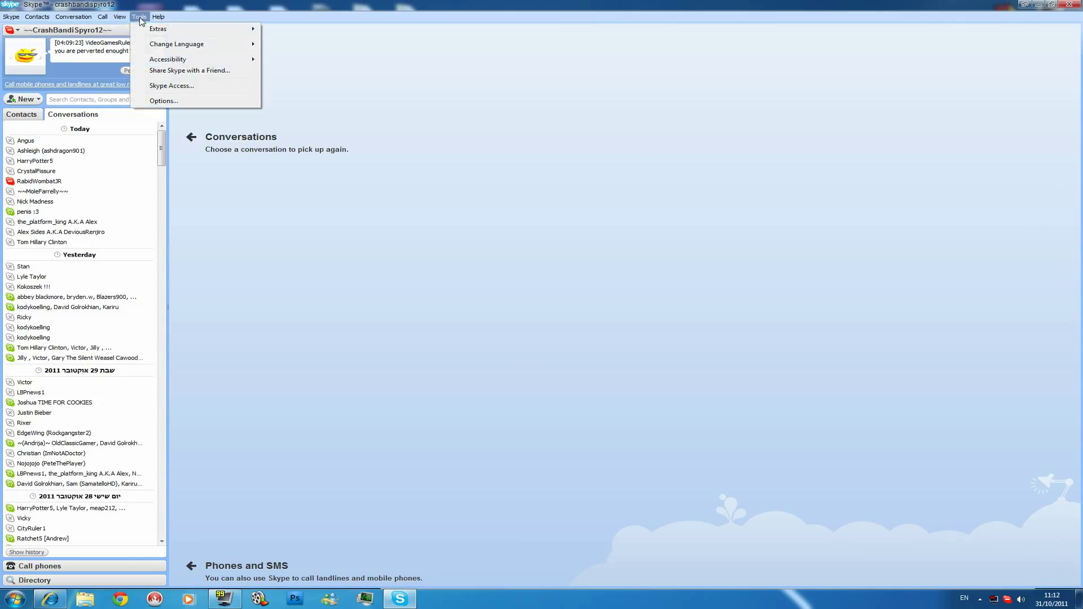
{"action": "left_click", "coordinate": [175, 103]}
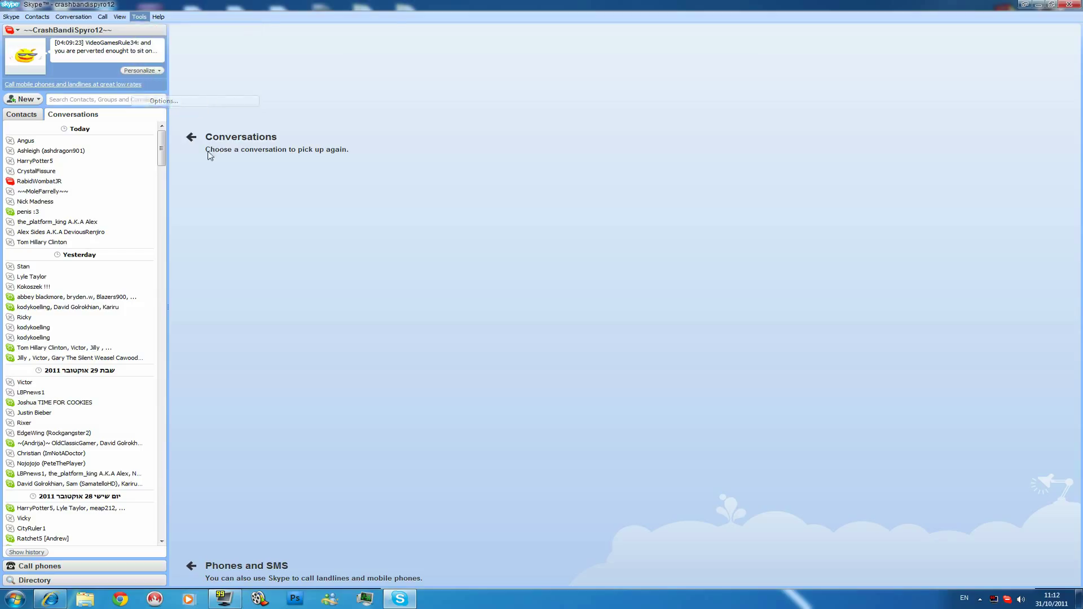
{"action": "left_click", "coordinate": [373, 385]}
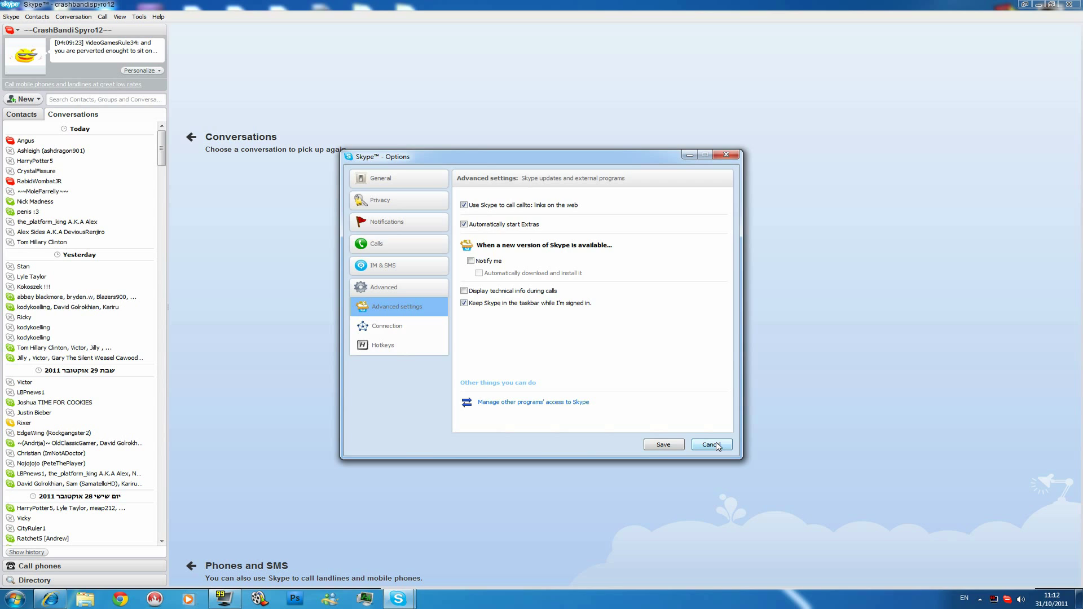
{"action": "left_click", "coordinate": [717, 446]}
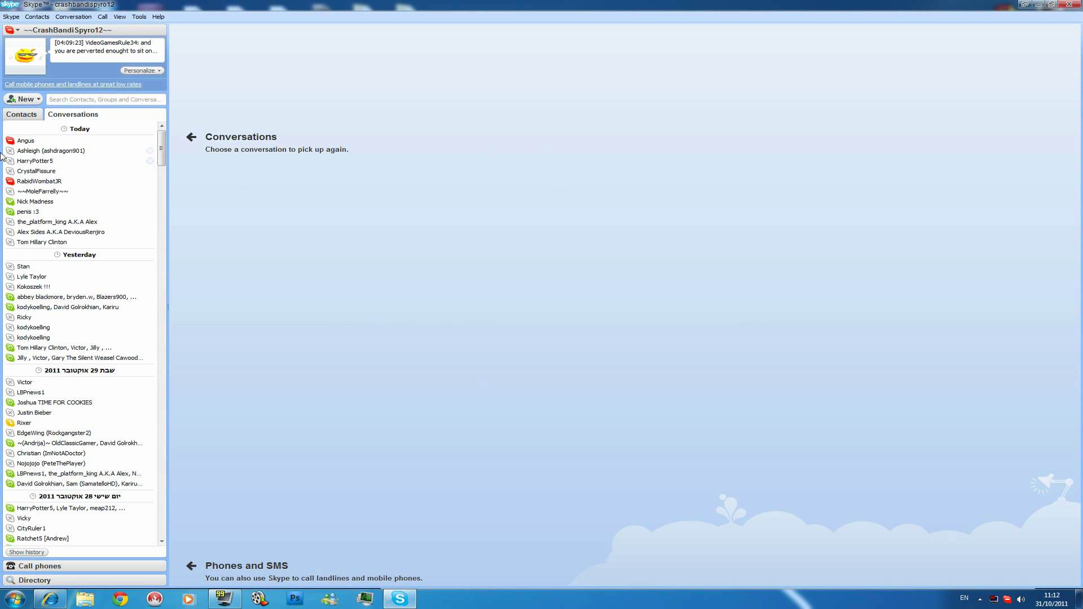
Step: View the first and fourth of today's conversations, and minimize the Skype window
{"action": "left_click", "coordinate": [18, 143]}
{"action": "left_click", "coordinate": [27, 171]}
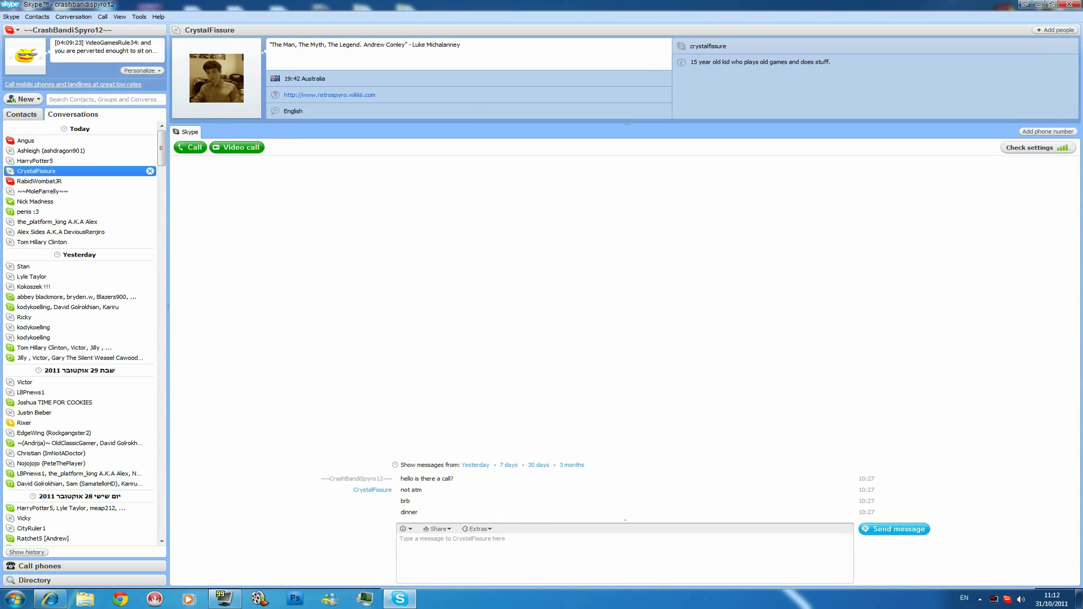
{"action": "left_click", "coordinate": [1039, 5]}
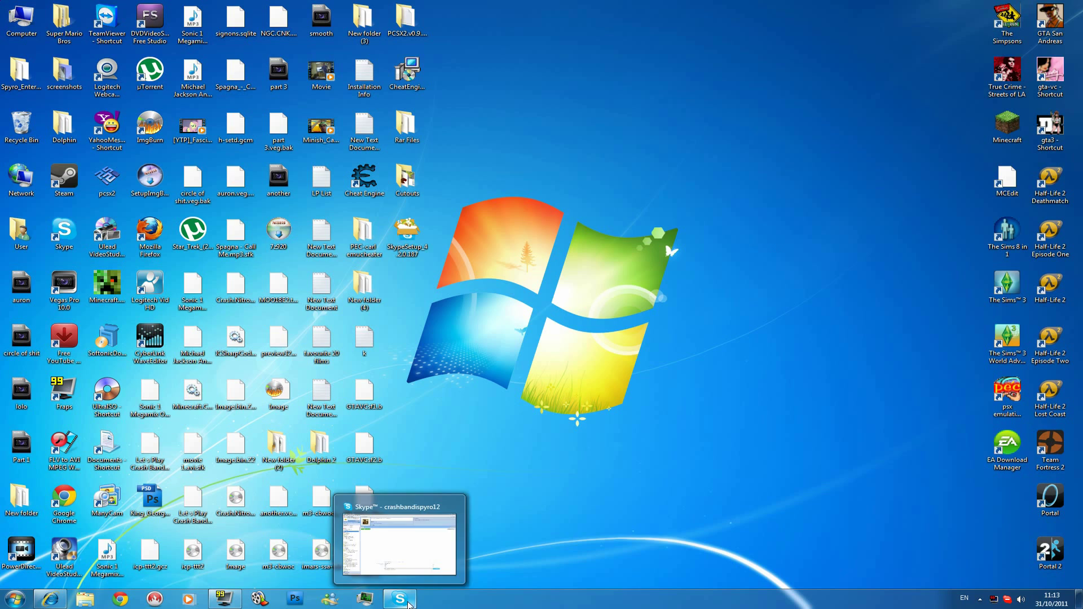
{"action": "left_click", "coordinate": [408, 602]}
{"action": "left_click", "coordinate": [401, 599]}
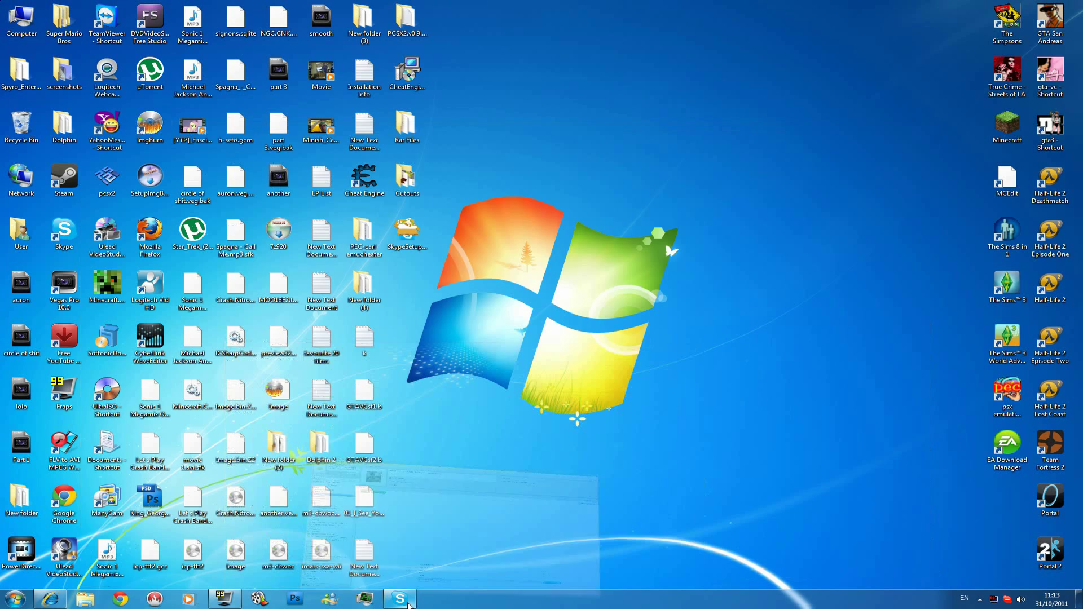